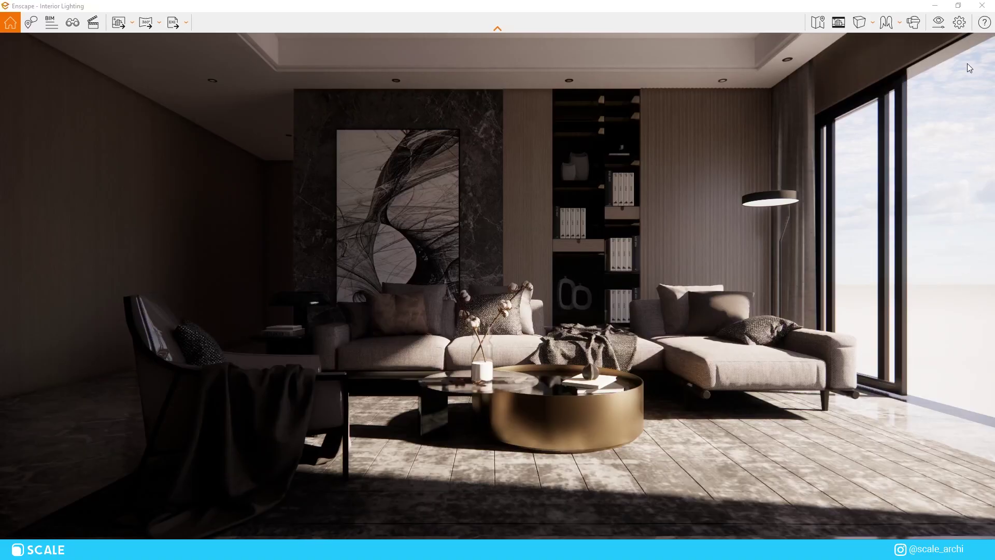
# - Lower the Atmosphere sun brightness from 80 % to 2 % to darken the living room
pyautogui.click(933, 23)
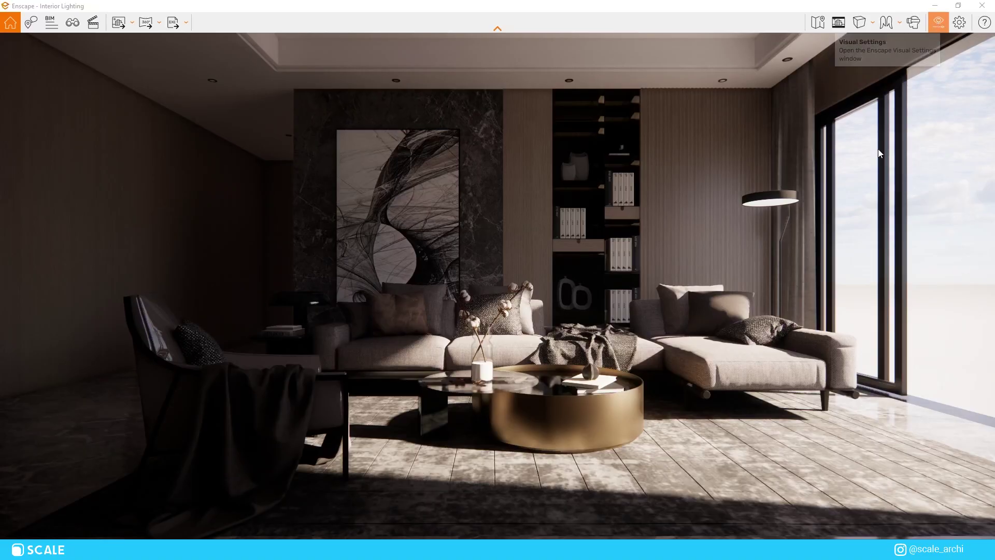
pyautogui.moveTo(527, 75); pyautogui.dragTo(232, 65)
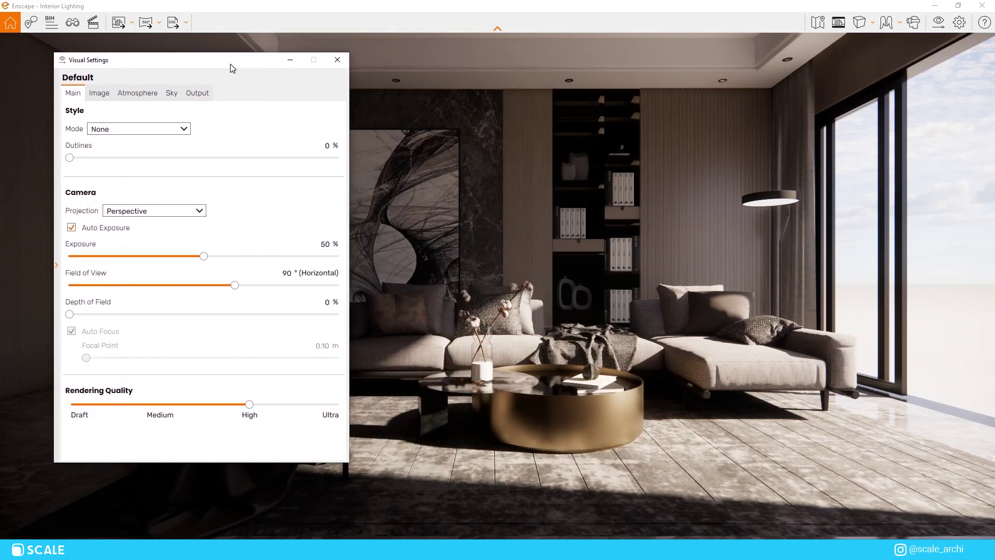
pyautogui.click(129, 98)
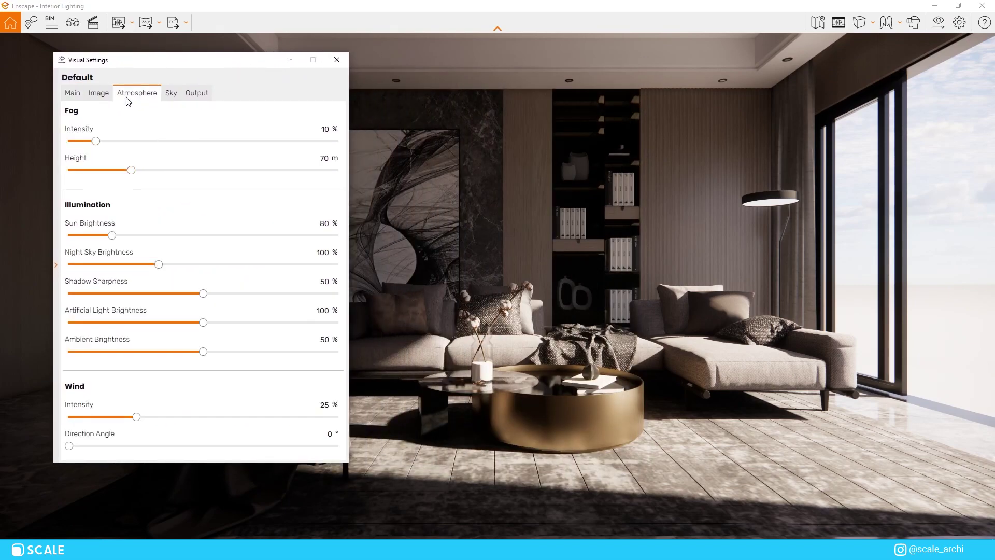
pyautogui.moveTo(138, 61)
pyautogui.mouseDown()
pyautogui.moveTo(85, 51)
pyautogui.moveTo(150, 57)
pyautogui.mouseUp()
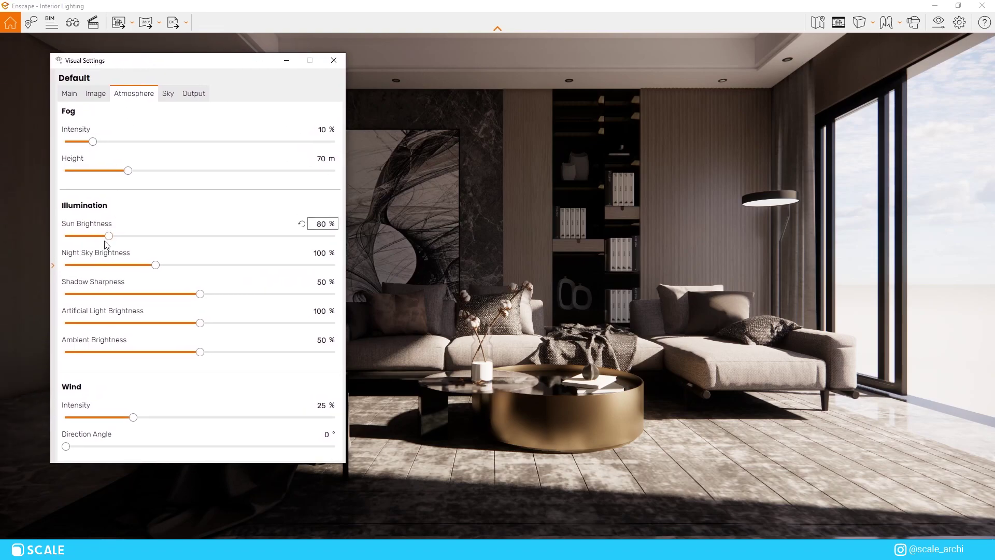
pyautogui.moveTo(109, 236); pyautogui.dragTo(67, 234)
pyautogui.moveTo(211, 62); pyautogui.dragTo(189, 76)
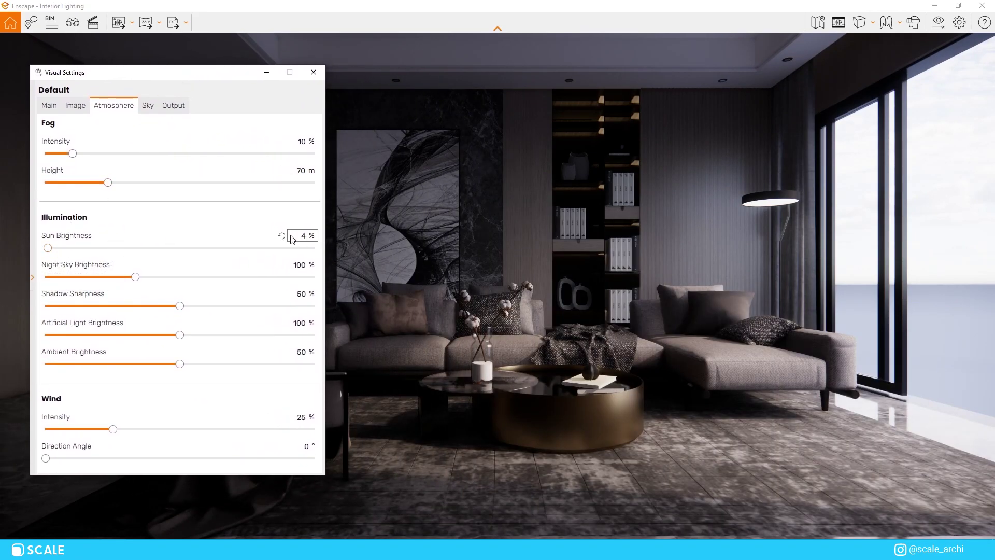
pyautogui.moveTo(49, 251); pyautogui.dragTo(49, 251)
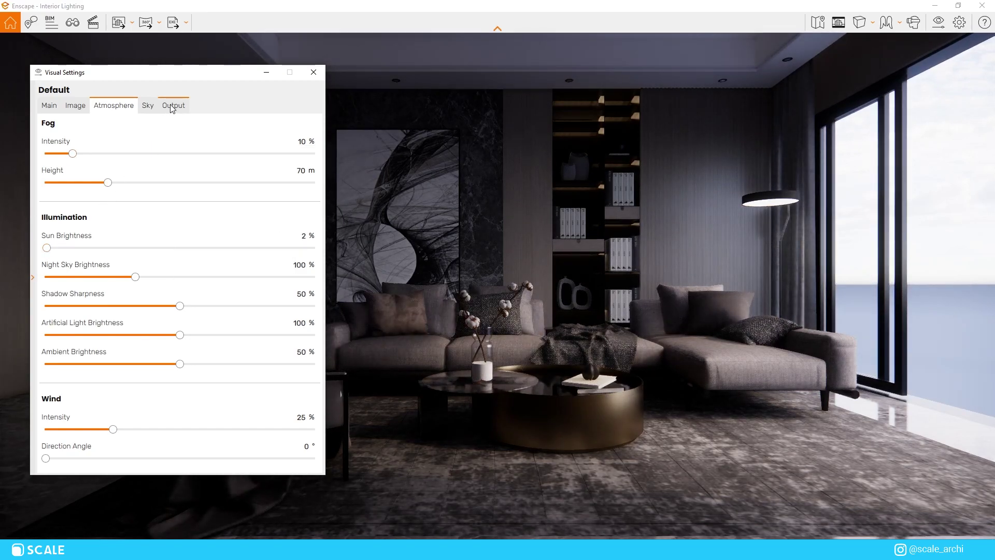
# - Open the horizon Source list in the Sky settings
pyautogui.moveTo(183, 73); pyautogui.dragTo(0, 124)
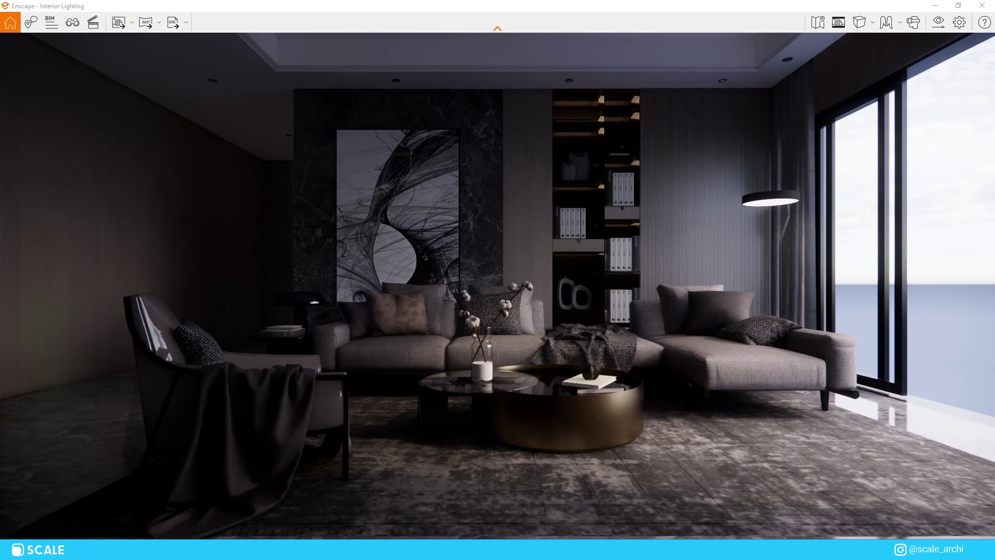
pyautogui.moveTo(0, 125); pyautogui.dragTo(181, 119)
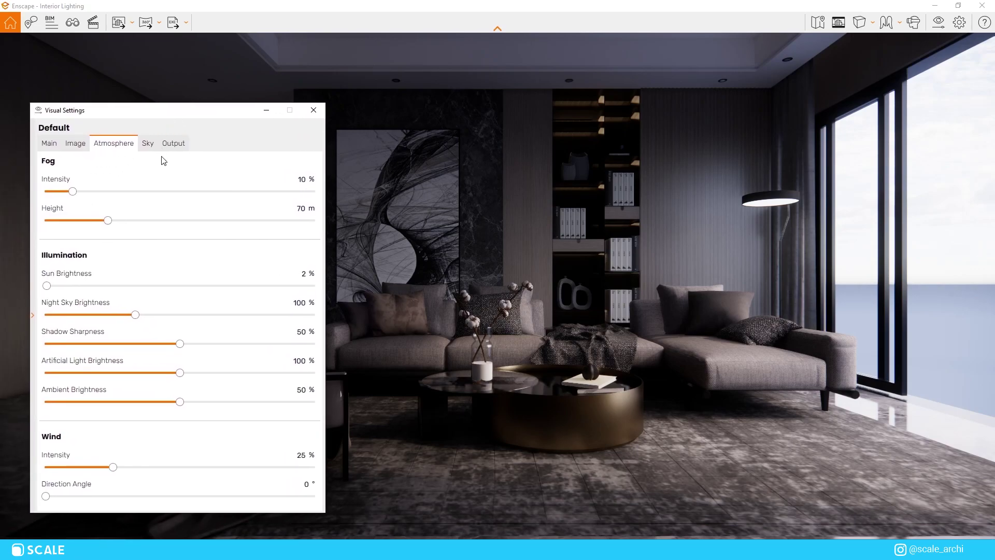
pyautogui.click(148, 143)
pyautogui.click(143, 202)
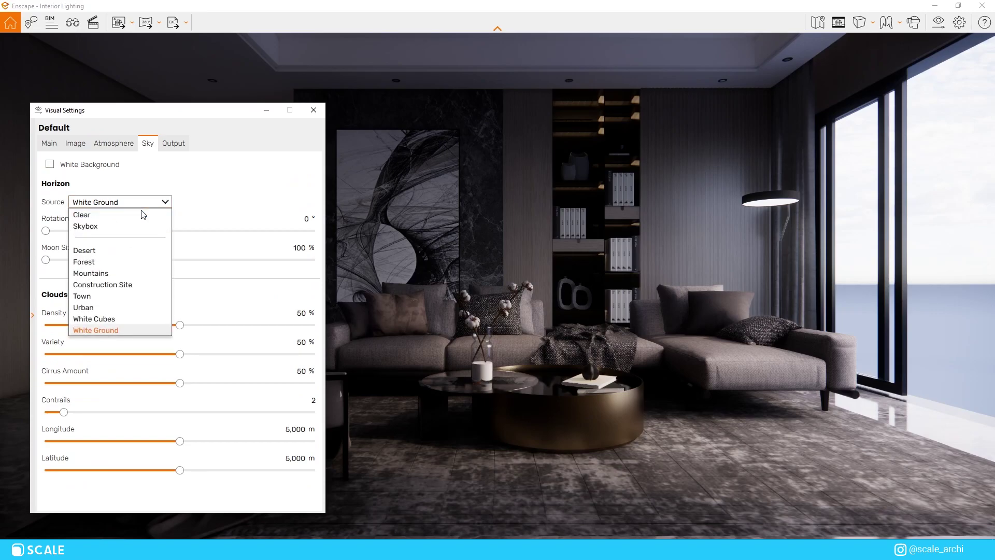
# - Set the horizon source to Skybox and dismiss HDRI Haven's cookie notice
pyautogui.click(111, 226)
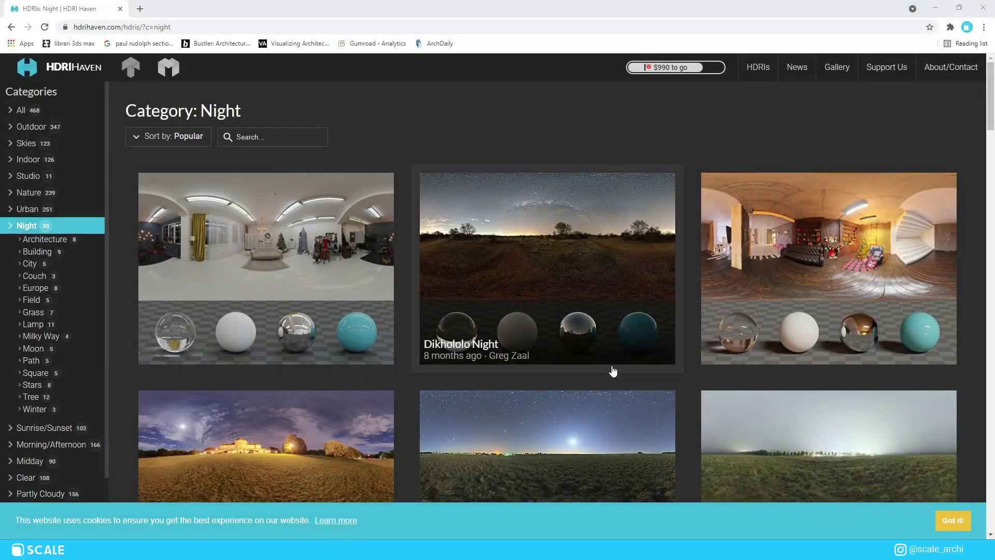
pyautogui.scroll(-2, 785, 447)
pyautogui.click(953, 520)
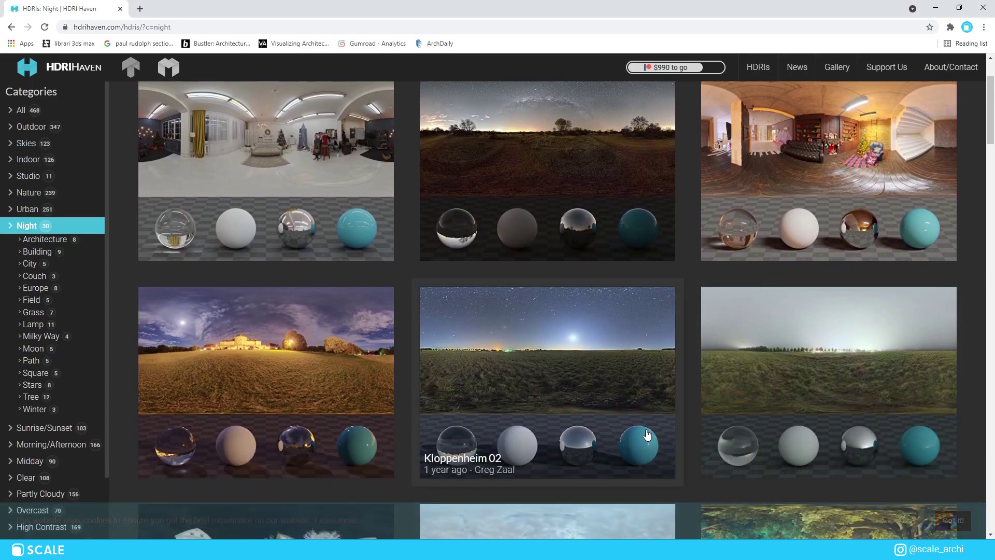
# - Browse the Night HDRI category on HDRI Haven
pyautogui.scroll(-3, 645, 425)
pyautogui.scroll(-4, 565, 404)
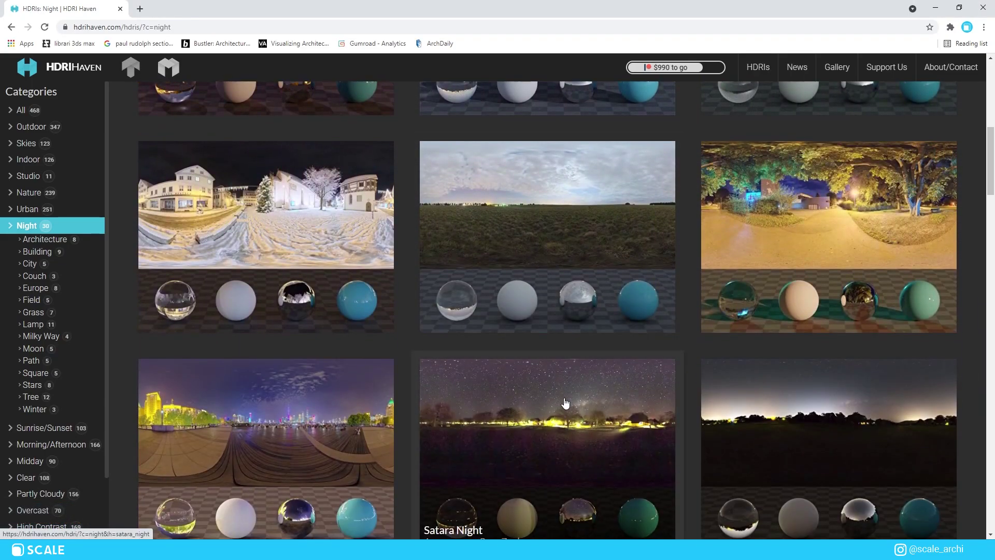
pyautogui.scroll(-1, 566, 404)
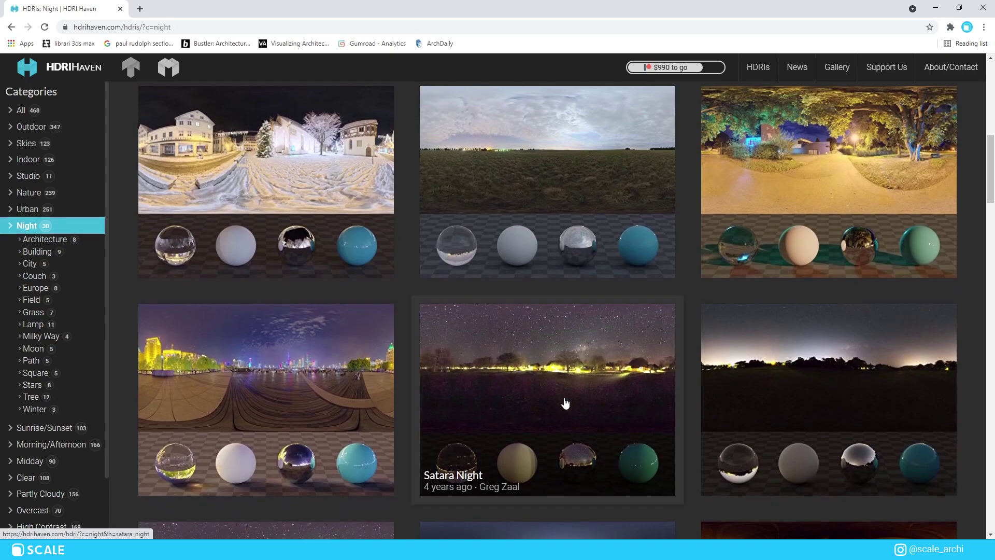
pyautogui.scroll(-3, 565, 404)
pyautogui.scroll(-4, 565, 403)
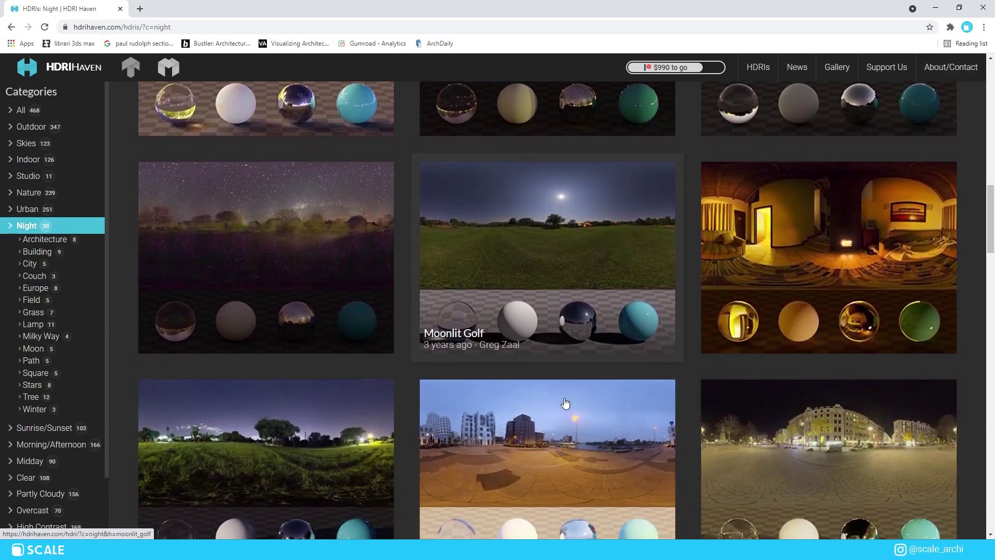
pyautogui.scroll(-4, 565, 403)
pyautogui.scroll(-10, 564, 402)
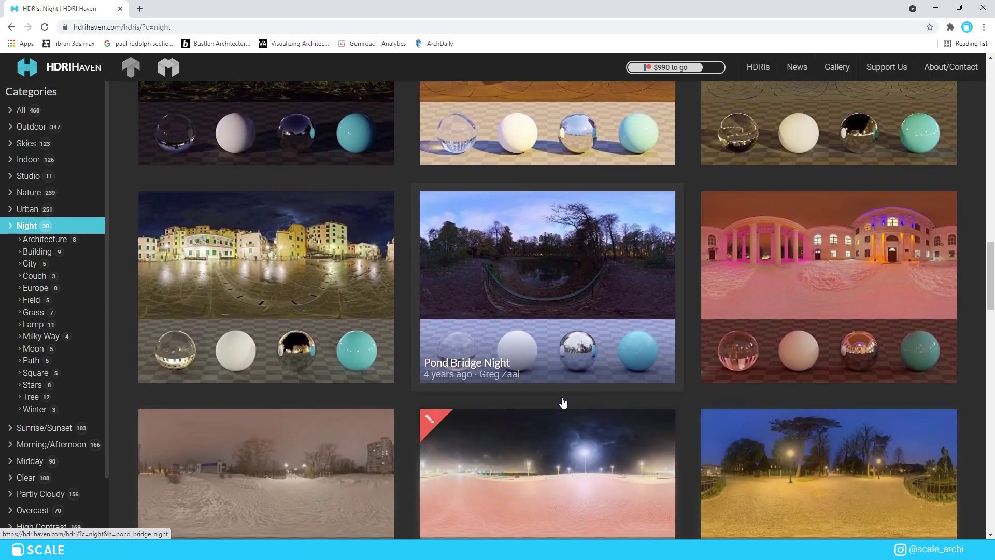
pyautogui.scroll(-15, 563, 401)
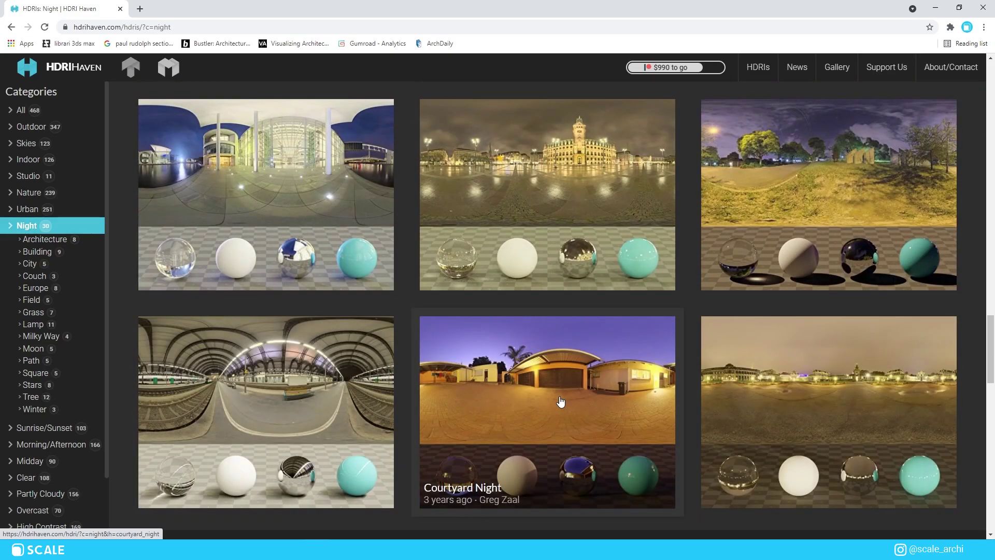
pyautogui.scroll(20, 553, 404)
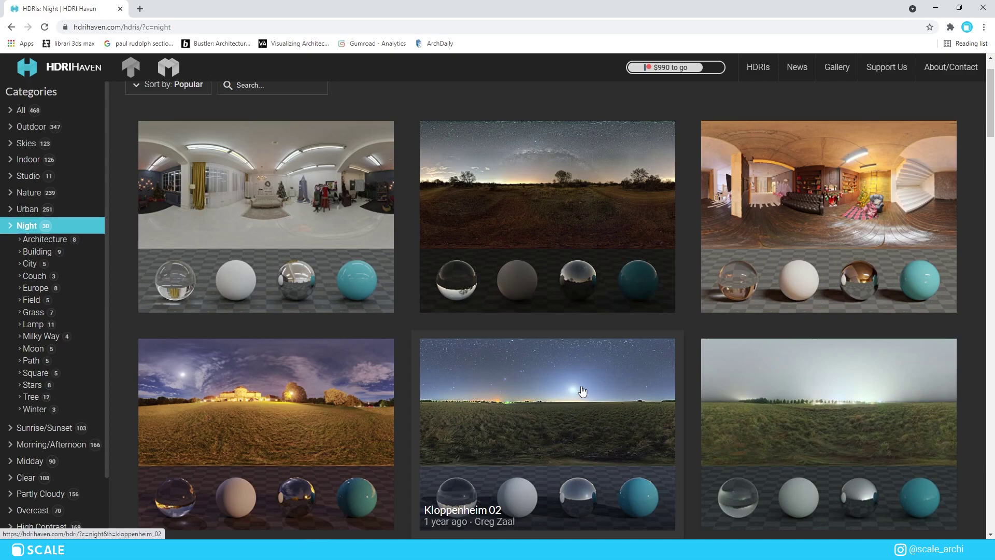
pyautogui.scroll(1, 622, 267)
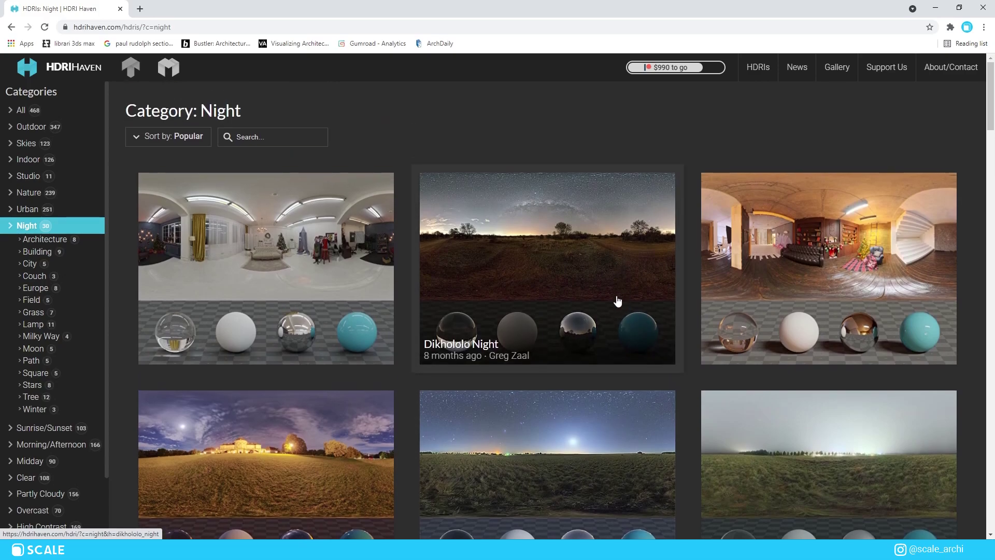
pyautogui.scroll(-5, 616, 326)
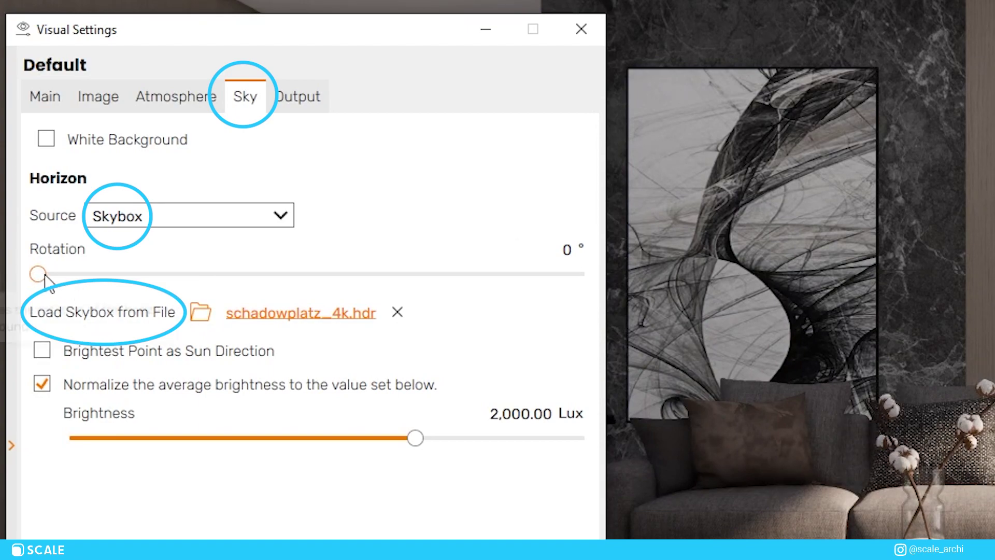
# - Rotate the skybox to 347 degrees and use its brightest point as the sun direction
pyautogui.moveTo(44, 274); pyautogui.dragTo(408, 286)
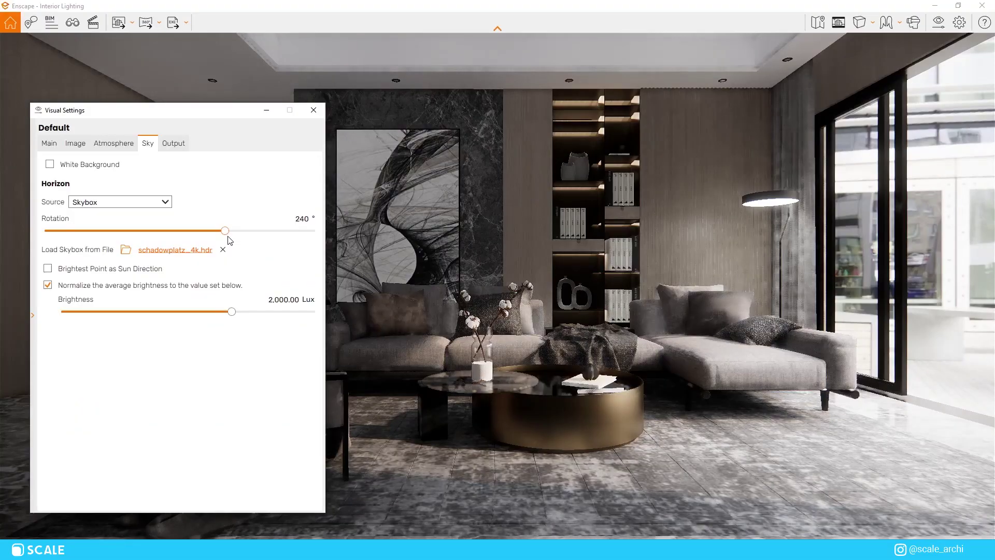
pyautogui.moveTo(228, 237); pyautogui.dragTo(362, 244)
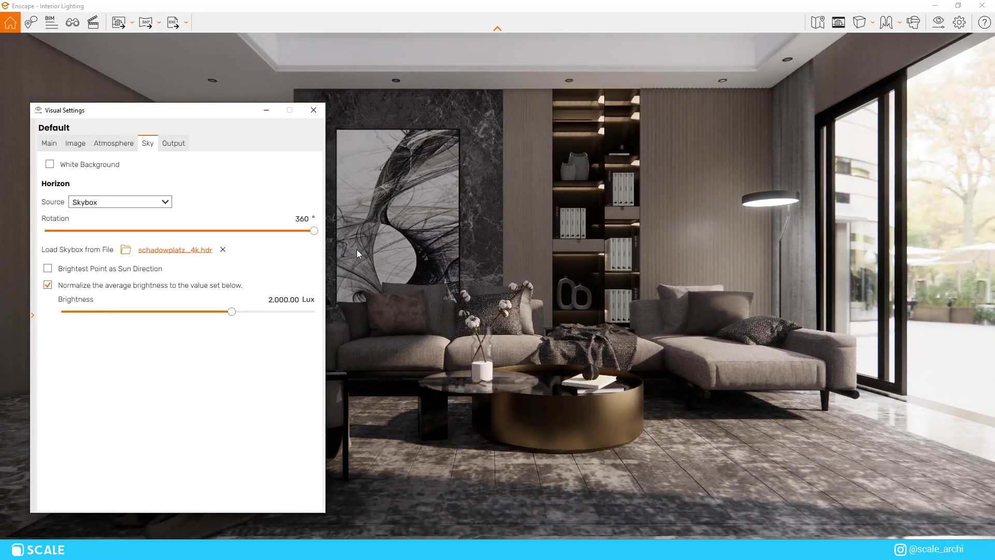
pyautogui.moveTo(316, 252); pyautogui.dragTo(309, 253)
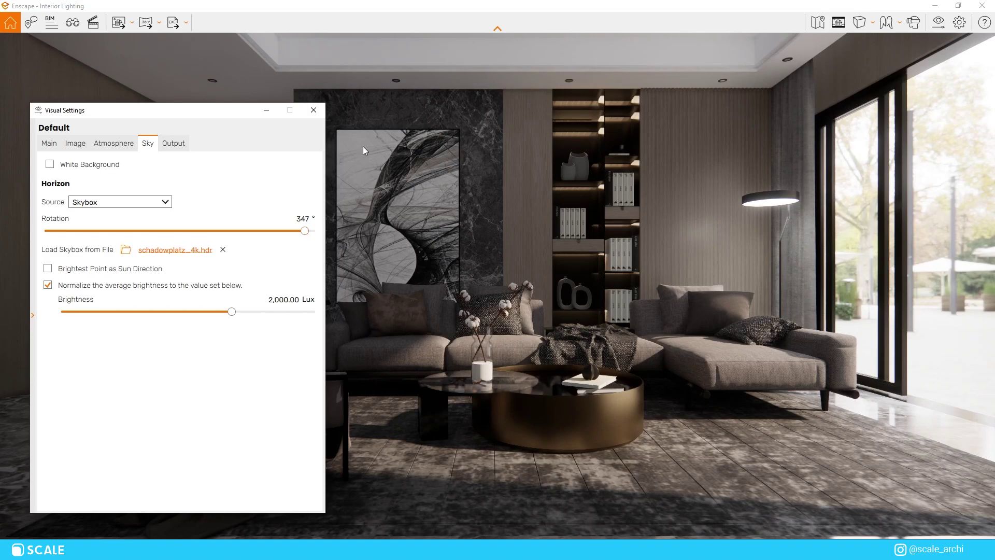
pyautogui.moveTo(215, 118)
pyautogui.mouseDown()
pyautogui.moveTo(120, 323)
pyautogui.moveTo(107, 458)
pyautogui.moveTo(141, 191)
pyautogui.moveTo(228, 119)
pyautogui.mouseUp()
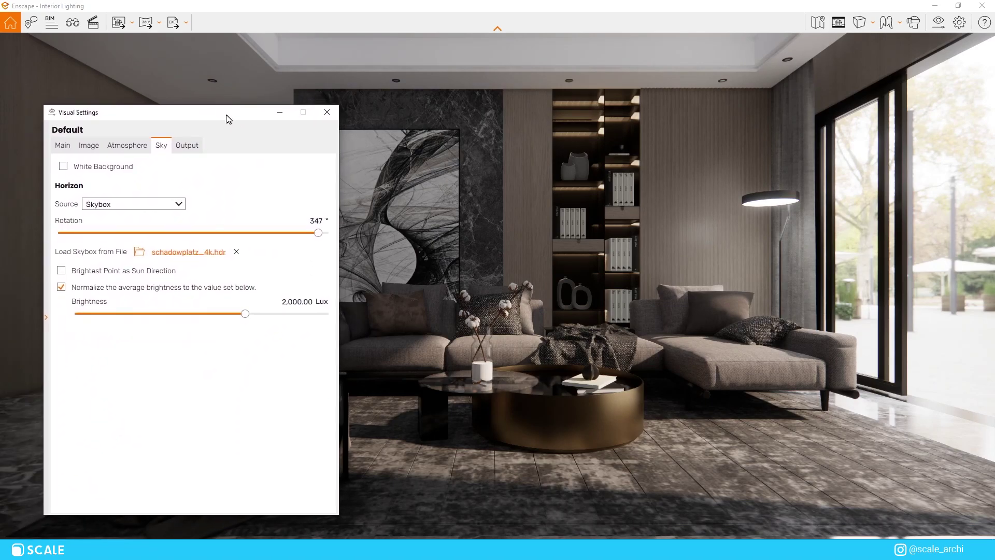
pyautogui.click(128, 273)
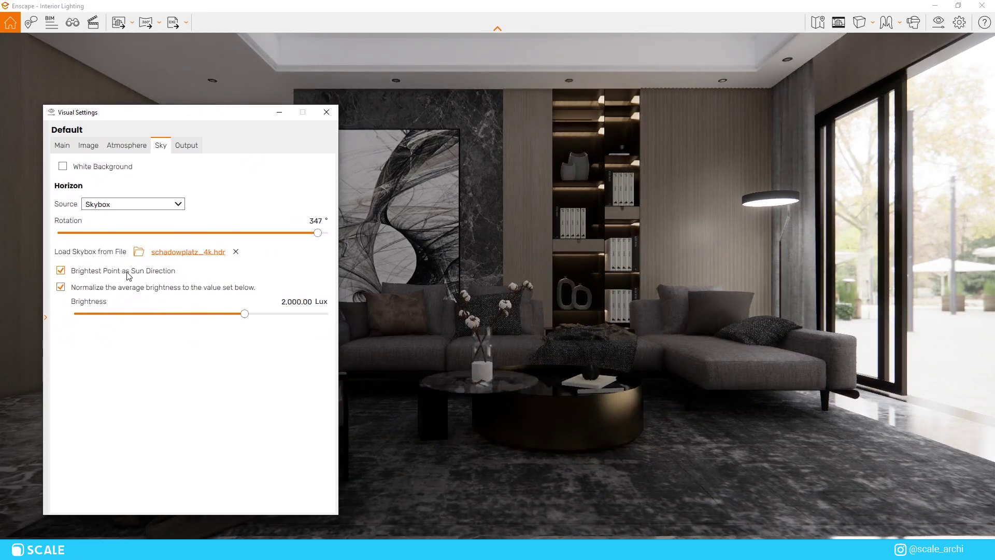
# - Remove the loaded lakeside skybox file in Sky settings and return to Atmosphere
pyautogui.click(127, 145)
pyautogui.moveTo(161, 113); pyautogui.dragTo(129, 549)
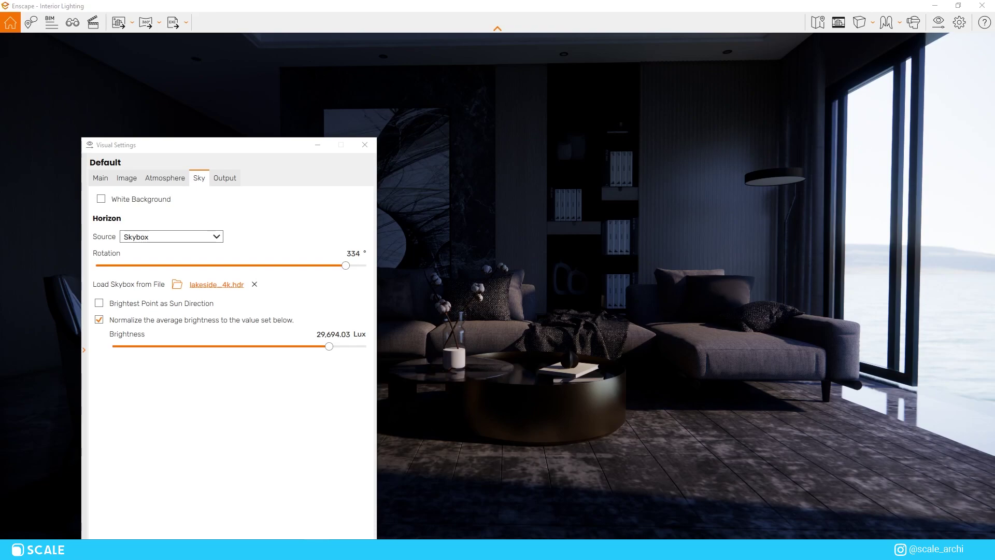
pyautogui.click(365, 145)
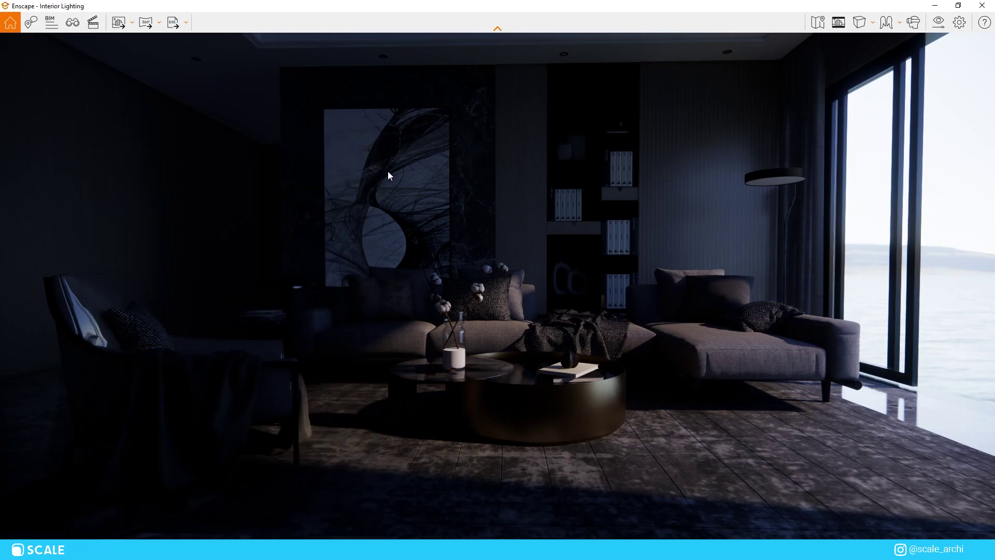
pyautogui.click(936, 22)
pyautogui.click(200, 179)
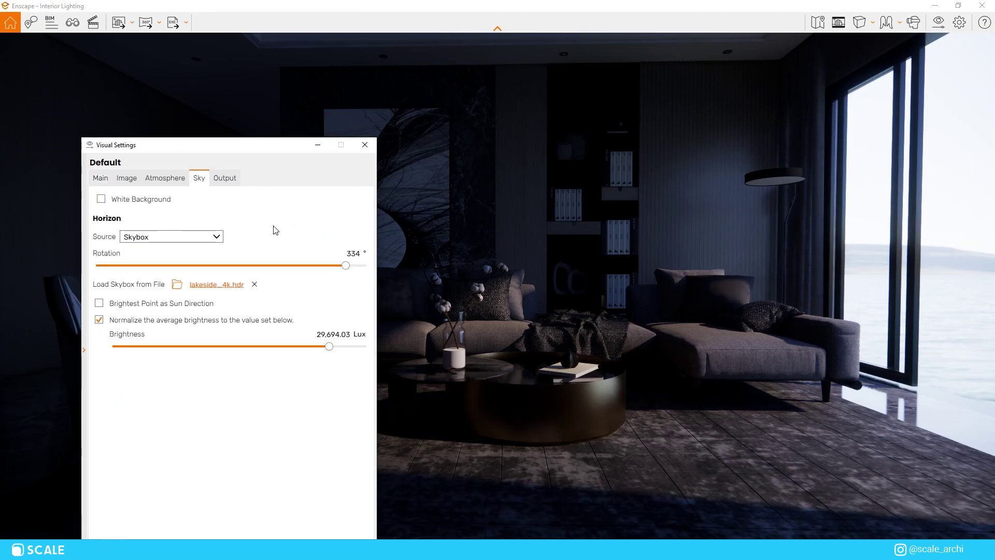
pyautogui.click(253, 286)
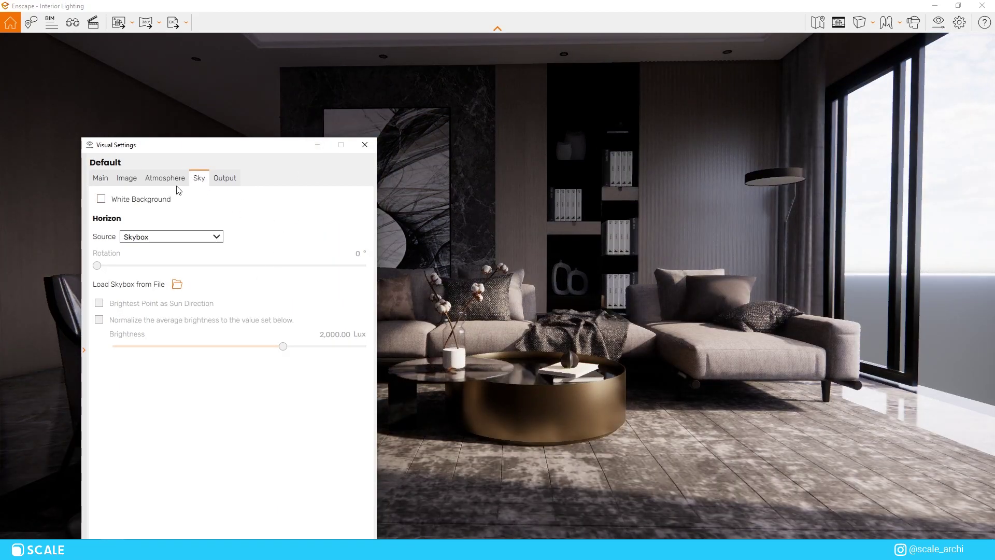
pyautogui.click(165, 177)
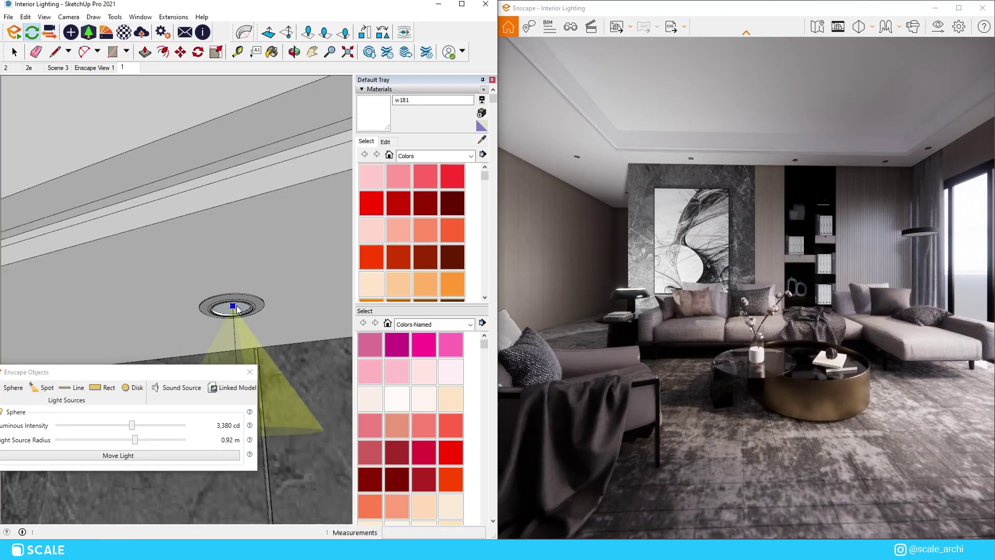
# - Place a downward-aimed spot light in the ceiling downlight above the artwork at 4,107 cd
pyautogui.scroll(-2, 237, 310)
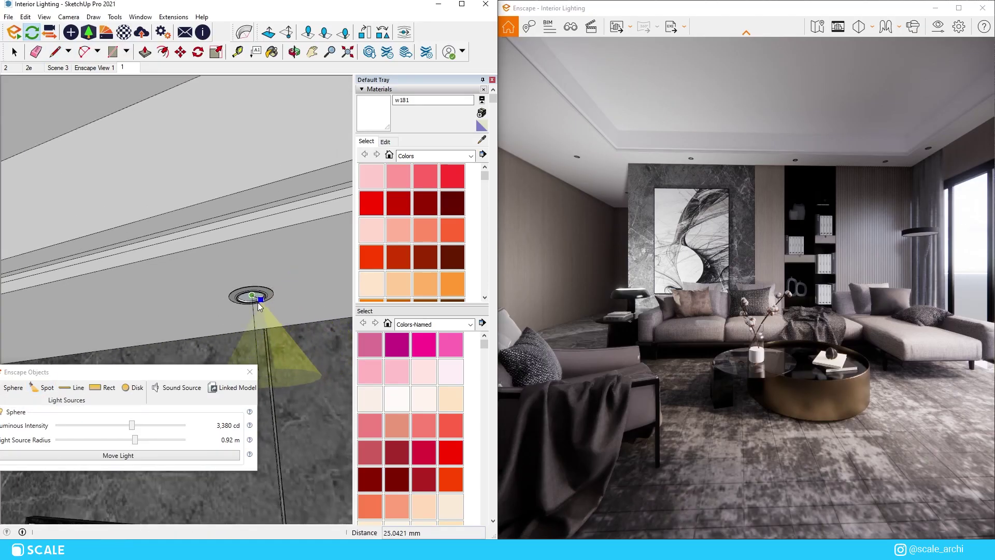
pyautogui.click(252, 295)
pyautogui.scroll(-3, 265, 311)
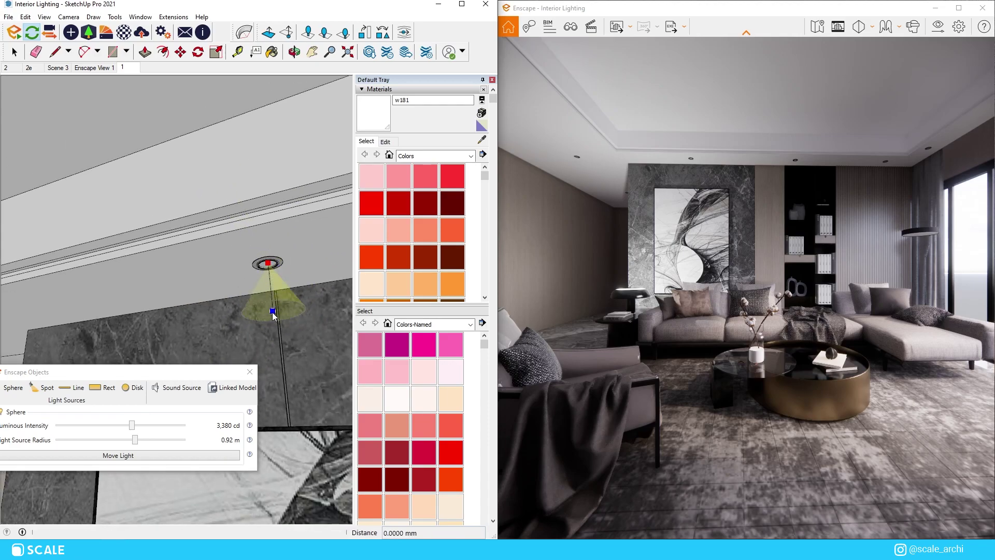
pyautogui.click(273, 315)
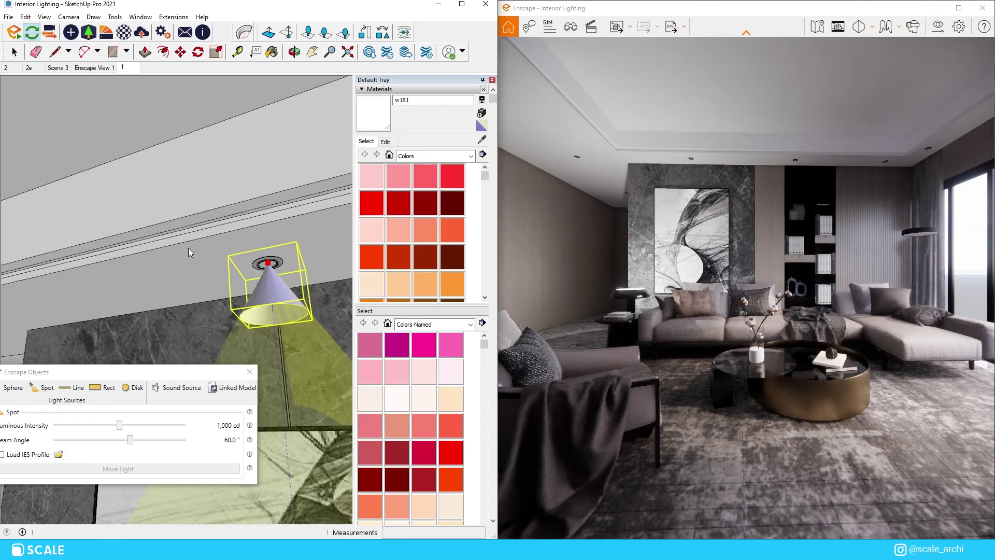
pyautogui.scroll(-2, 188, 252)
pyautogui.moveTo(188, 253); pyautogui.dragTo(269, 296, button='middle')
pyautogui.moveTo(129, 372); pyautogui.dragTo(199, 385)
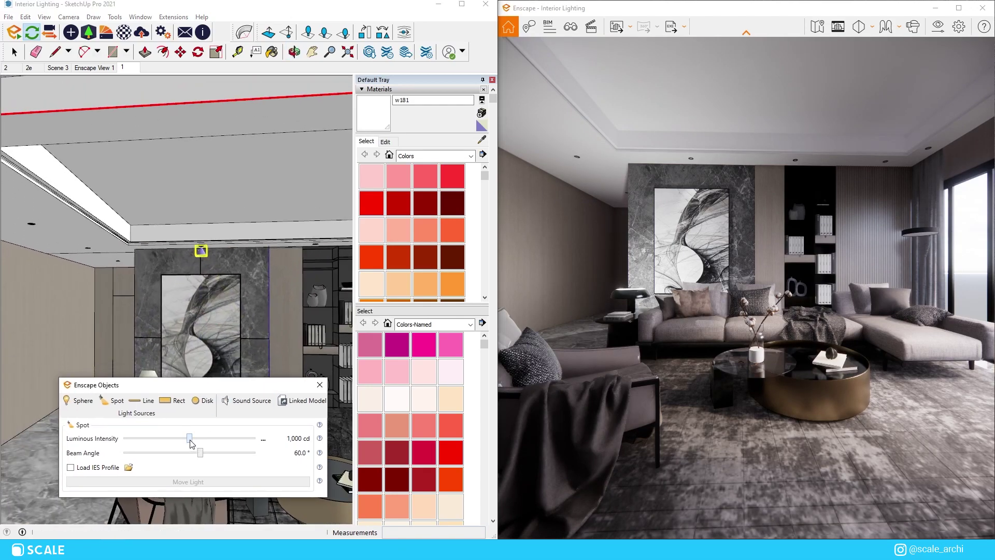
pyautogui.moveTo(190, 439); pyautogui.dragTo(204, 443)
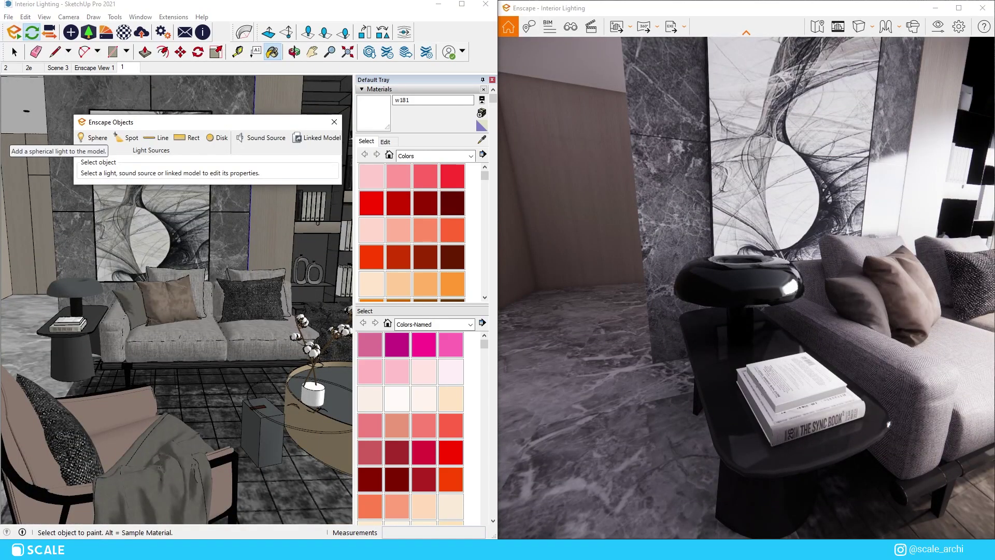
# - Place a sphere light centred inside the side-table lamp shade
pyautogui.click(102, 143)
pyautogui.scroll(6, 119, 380)
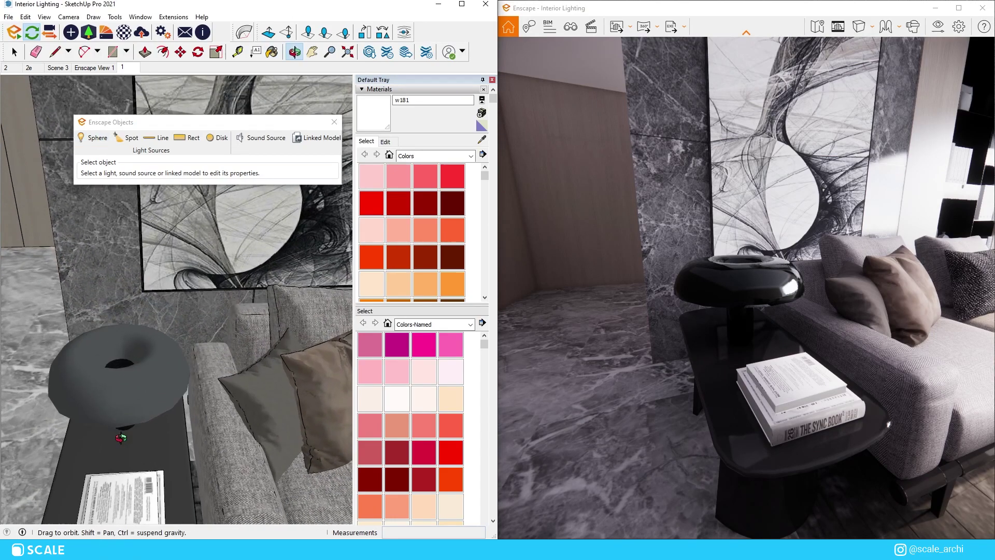
pyautogui.scroll(5, 120, 380)
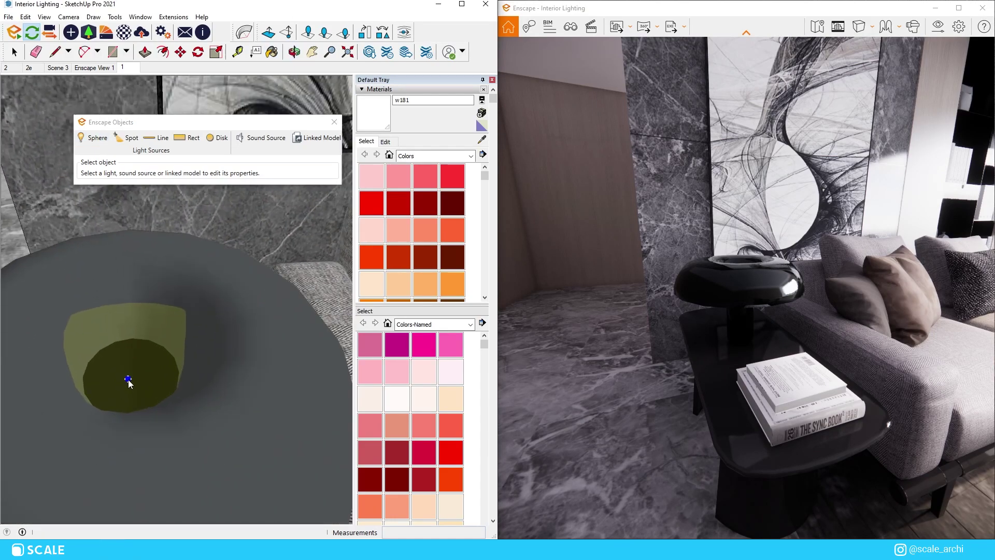
pyautogui.click(128, 380)
pyautogui.scroll(-8, 130, 371)
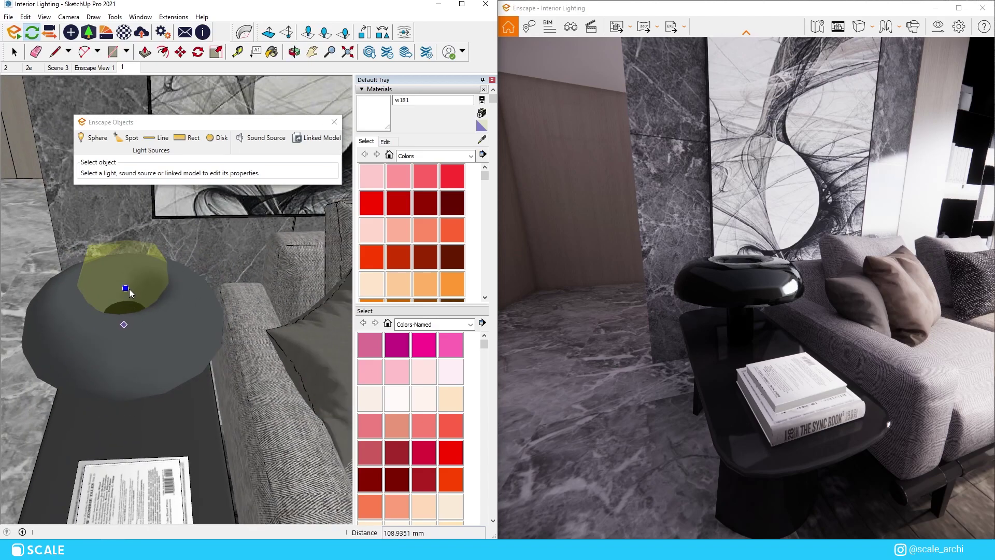
pyautogui.click(112, 227)
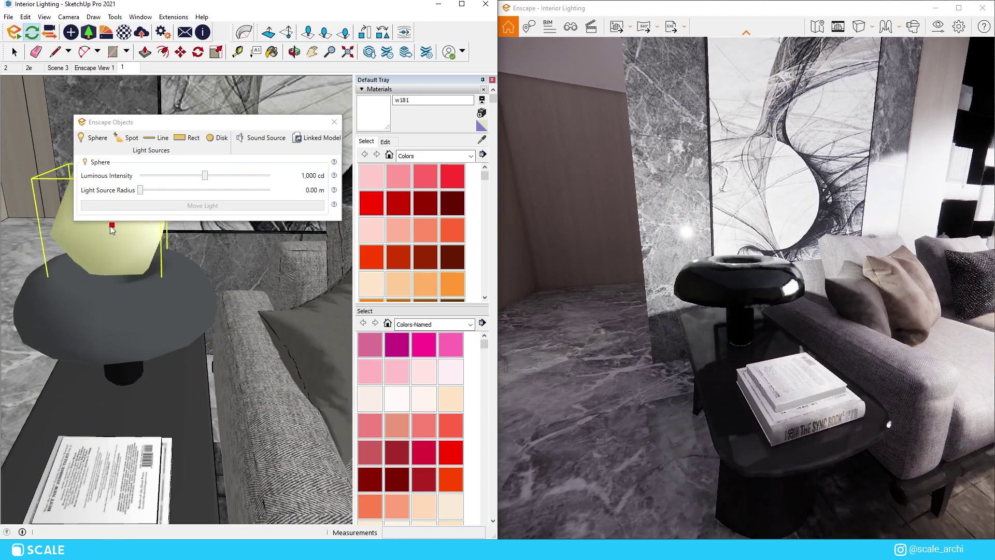
# - Adjust the sphere light's source radius to about 0.93 m
pyautogui.scroll(-10, 147, 292)
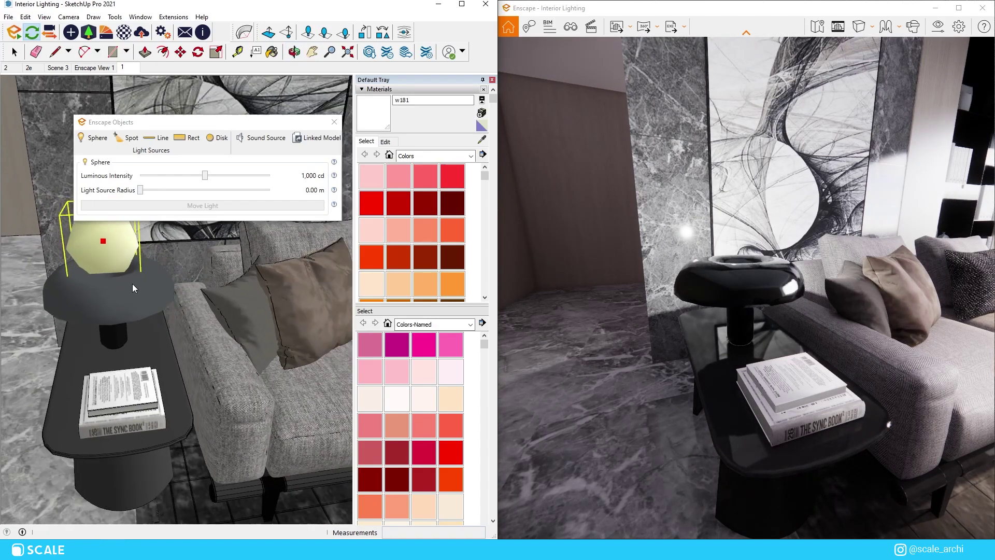
pyautogui.moveTo(140, 190); pyautogui.dragTo(145, 190)
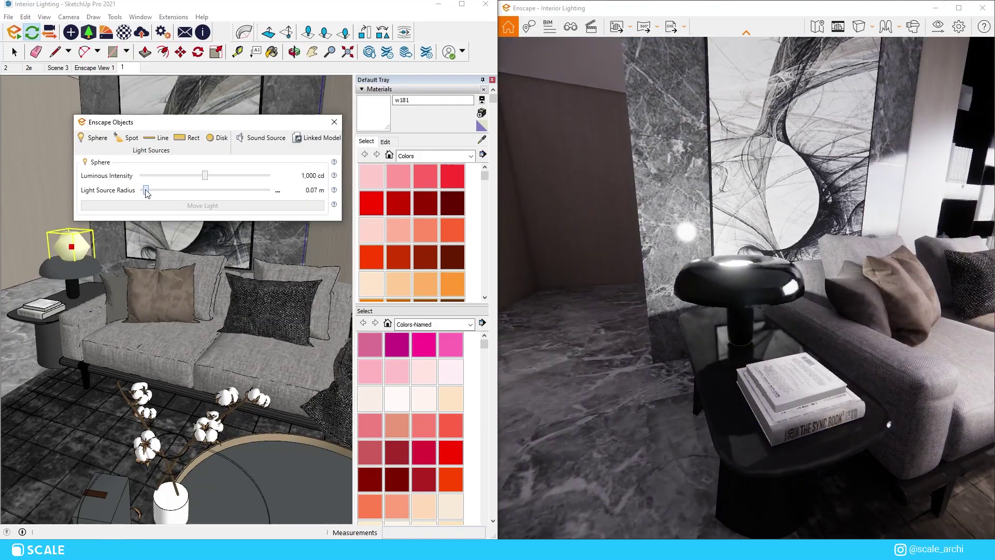
pyautogui.moveTo(222, 311)
pyautogui.mouseDown(button='middle')
pyautogui.moveTo(272, 315)
pyautogui.moveTo(249, 272)
pyautogui.mouseUp(button='middle')
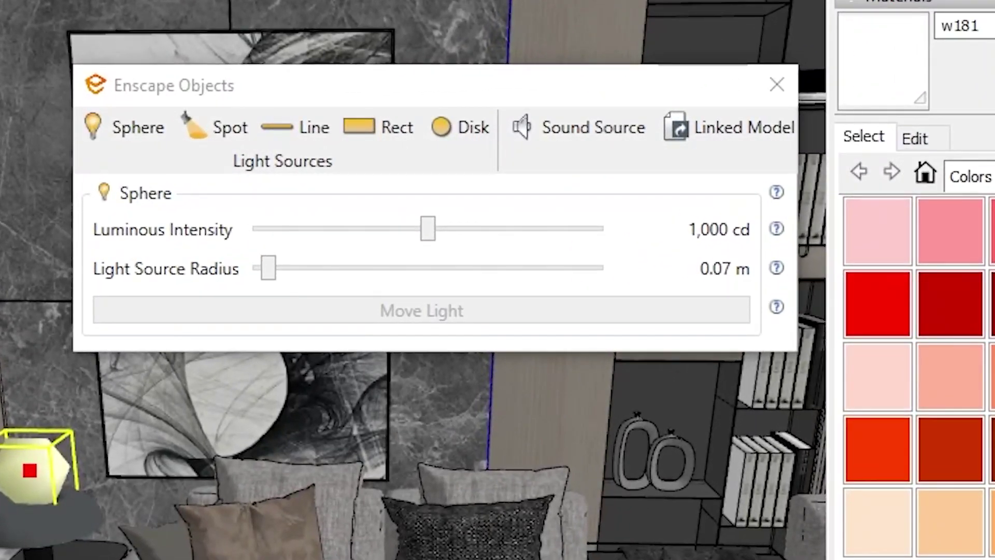
pyautogui.scroll(5, 78, 395)
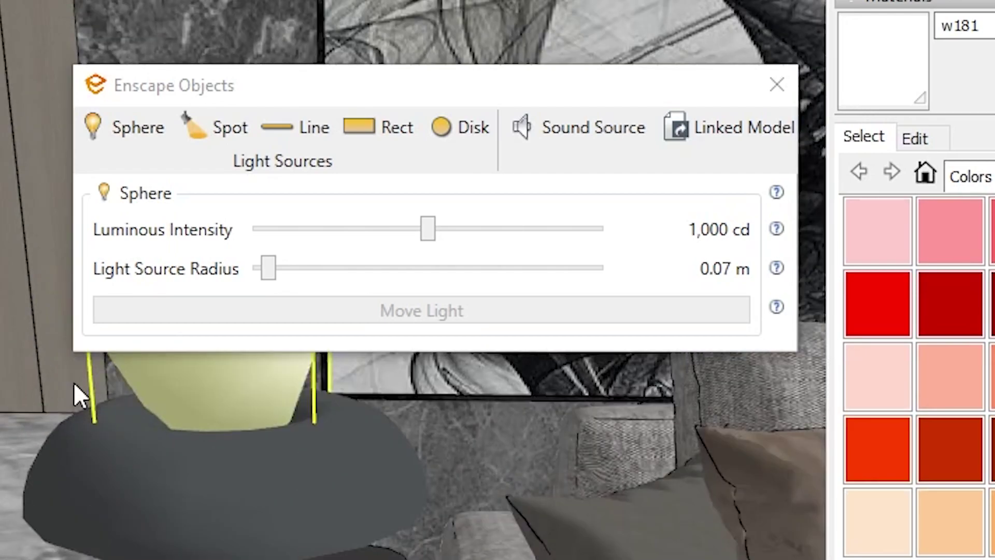
pyautogui.scroll(-3, 311, 547)
pyautogui.moveTo(311, 547); pyautogui.dragTo(644, 540, button='middle')
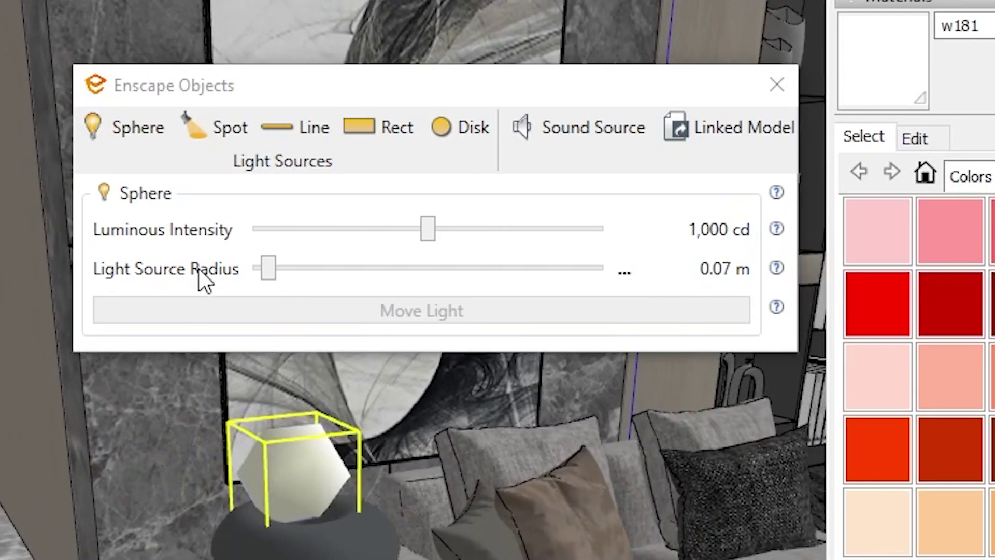
pyautogui.moveTo(269, 268); pyautogui.dragTo(324, 268)
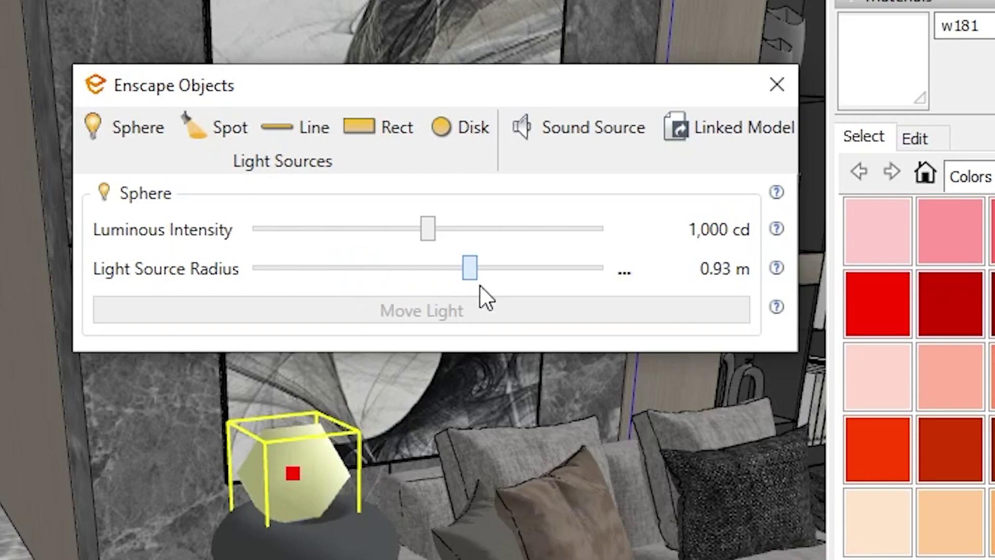
pyautogui.moveTo(527, 285); pyautogui.dragTo(483, 283)
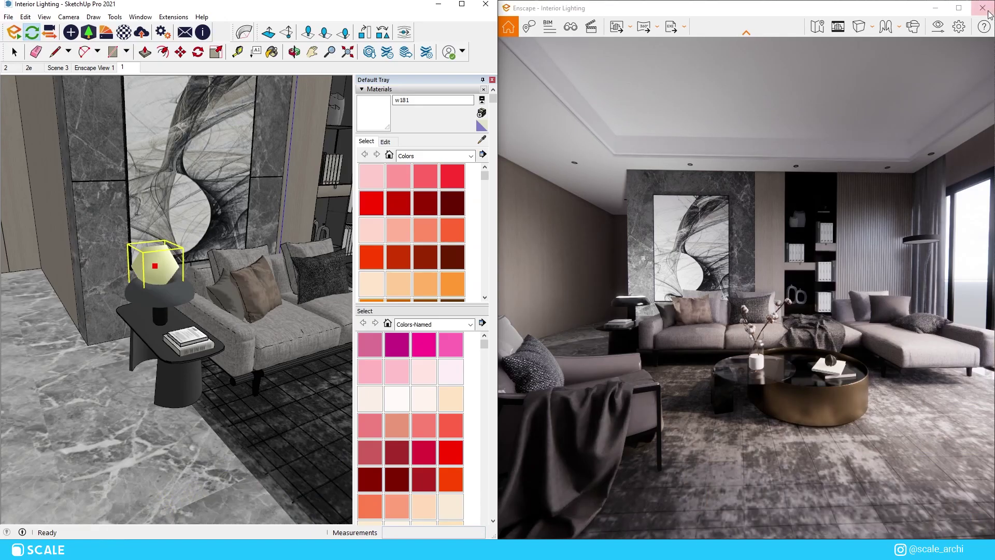
# - Turn off Auto Exposure in the Main settings and set the lamp's sphere light to 679 cd
pyautogui.click(937, 26)
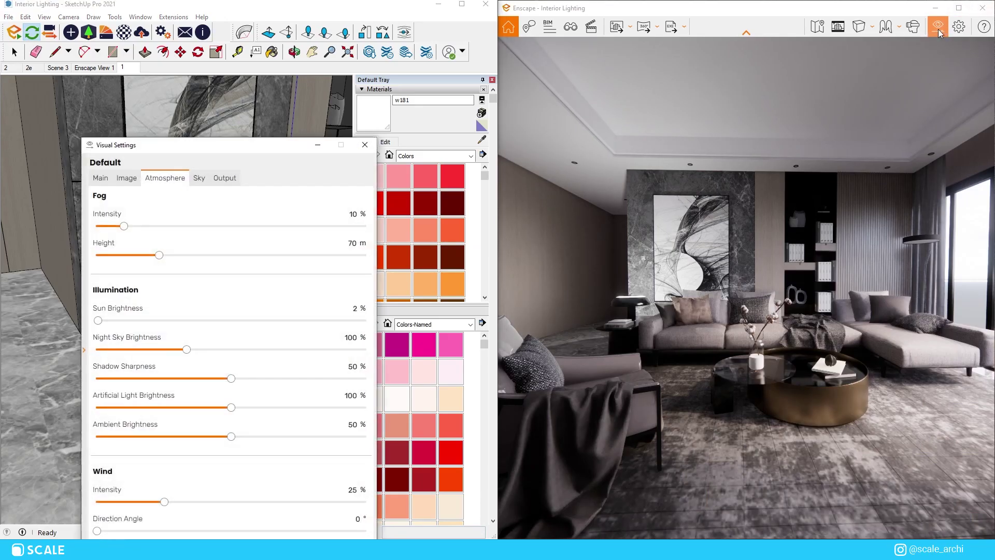
pyautogui.click(136, 175)
pyautogui.click(101, 178)
pyautogui.click(127, 310)
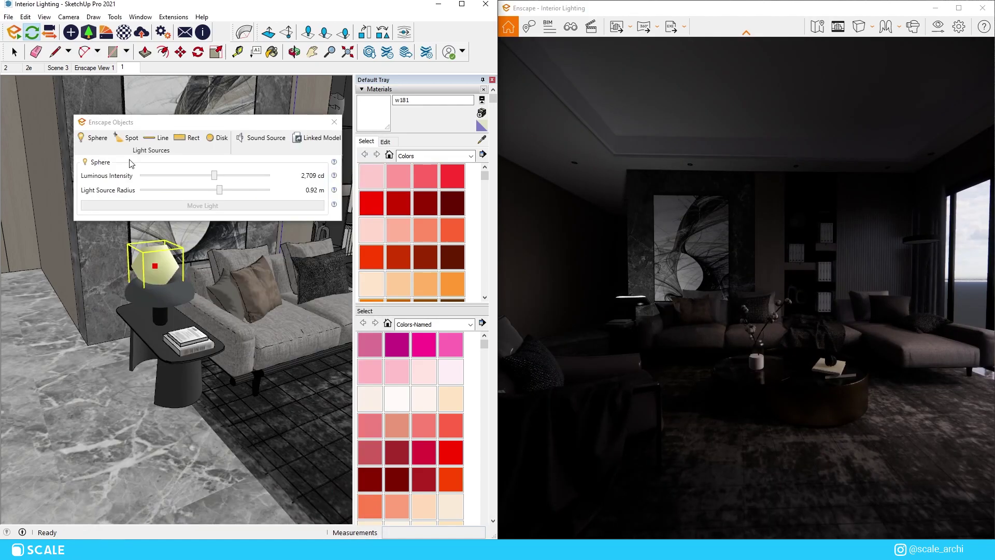
pyautogui.moveTo(215, 177)
pyautogui.mouseDown()
pyautogui.moveTo(251, 173)
pyautogui.moveTo(204, 175)
pyautogui.mouseUp()
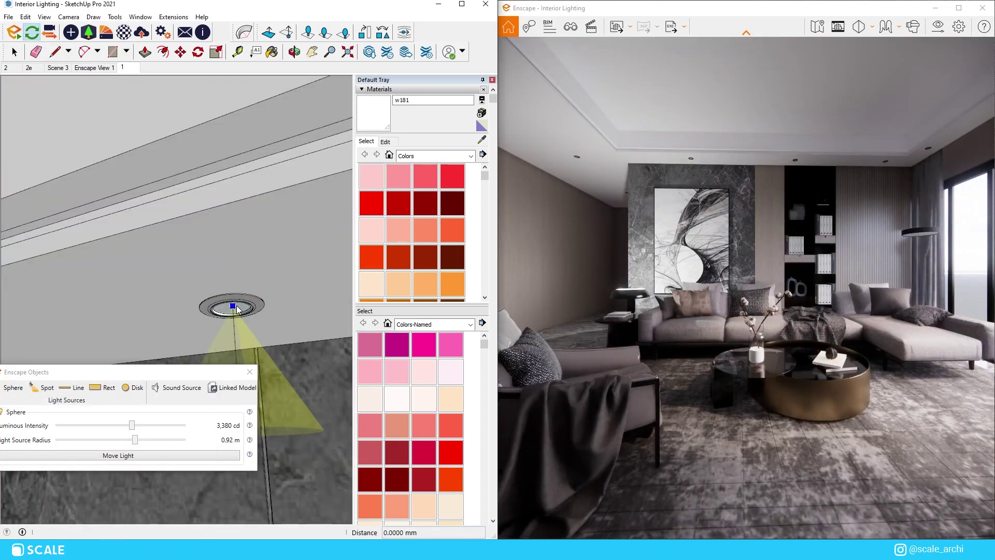
# - Set the artwork ceiling spotlight to 3,684 cd with a beam angle of about 65°
pyautogui.scroll(-2, 254, 305)
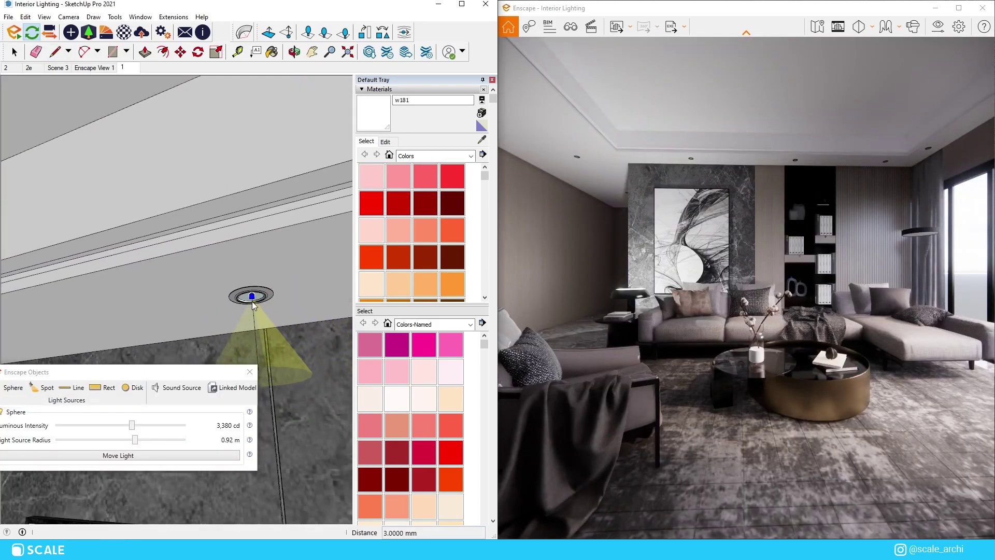
pyautogui.moveTo(257, 358)
pyautogui.mouseDown(button='middle')
pyautogui.moveTo(291, 229)
pyautogui.moveTo(272, 308)
pyautogui.mouseUp(button='middle')
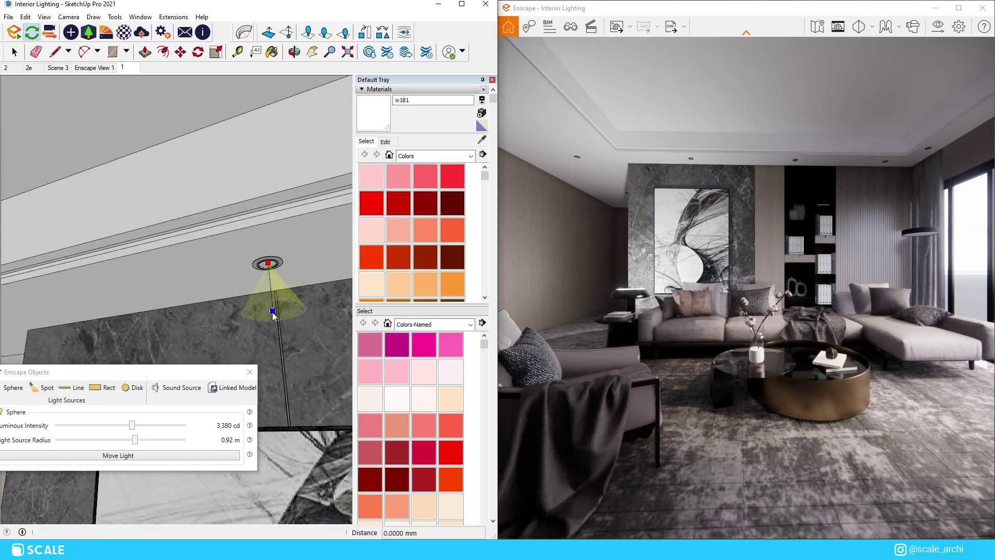
pyautogui.press('space')
pyautogui.click(271, 316)
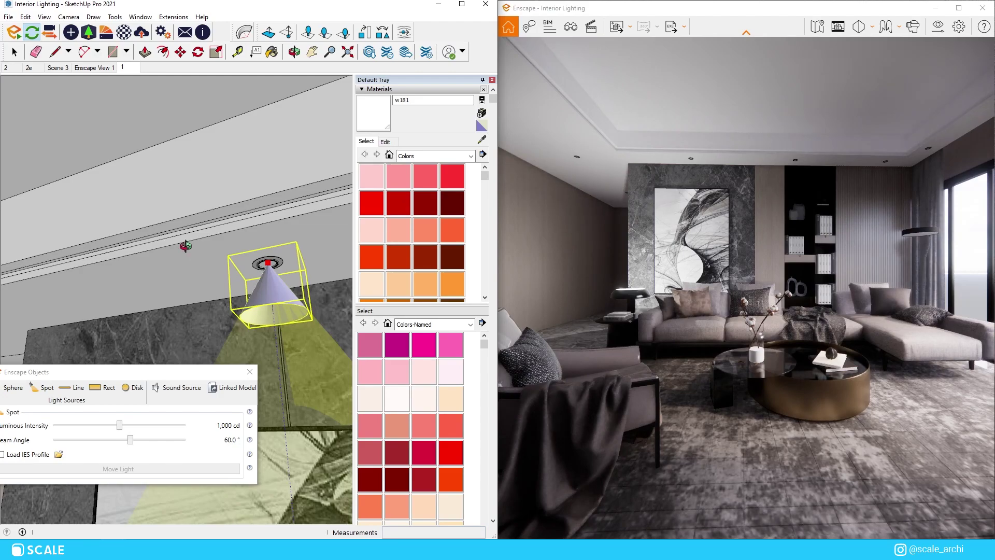
pyautogui.moveTo(186, 245)
pyautogui.mouseDown(button='middle')
pyautogui.moveTo(260, 285)
pyautogui.moveTo(236, 326)
pyautogui.mouseUp(button='middle')
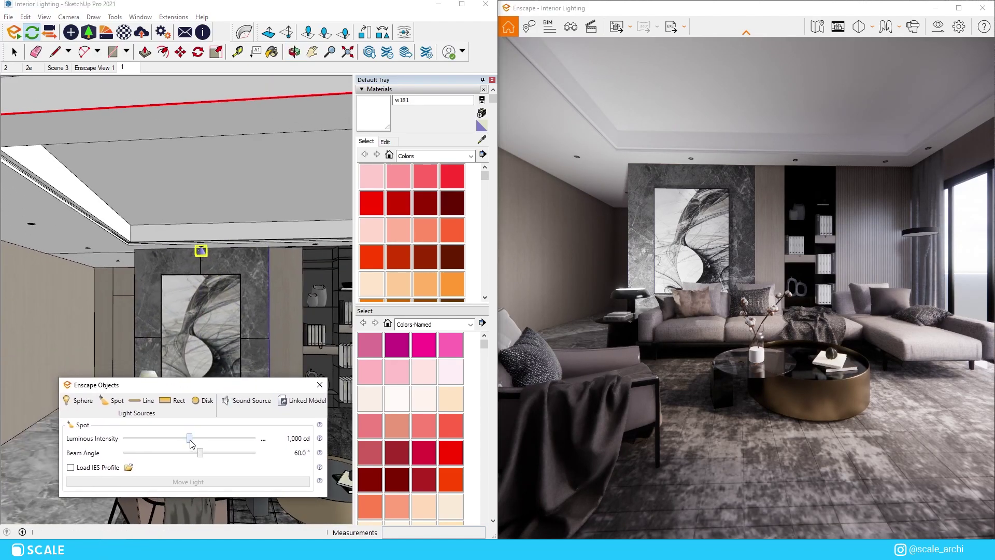
pyautogui.moveTo(190, 442); pyautogui.dragTo(206, 457)
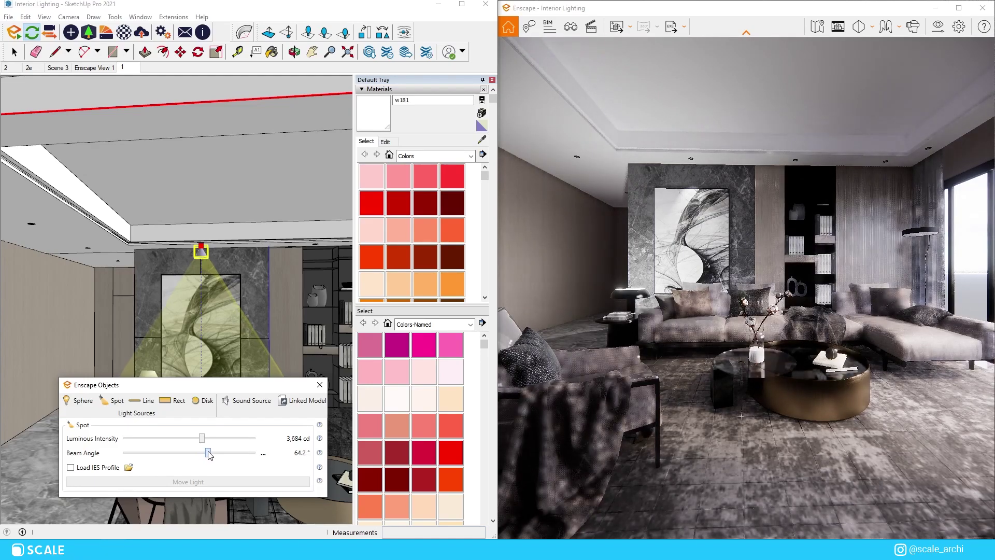
pyautogui.moveTo(206, 457); pyautogui.dragTo(209, 455)
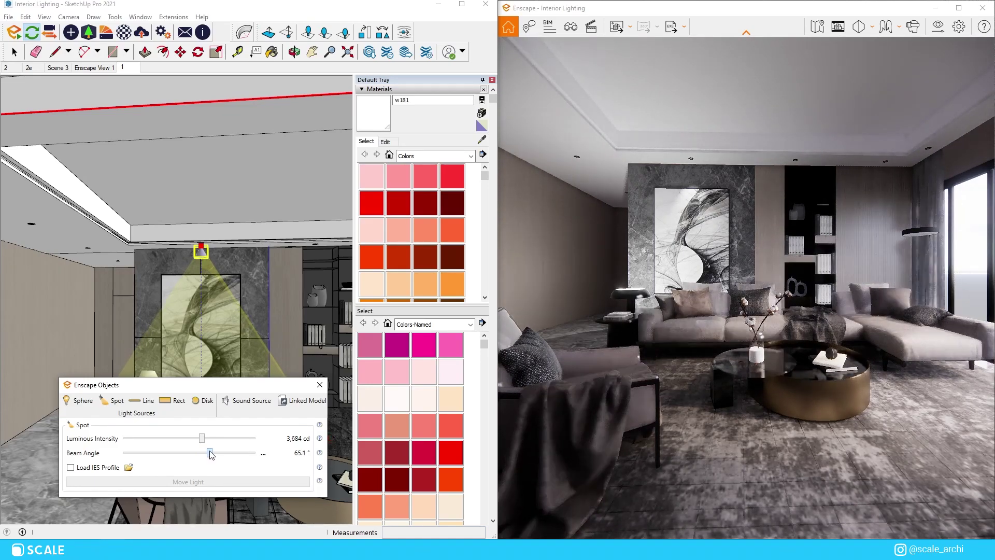
# - Close the light settings and start a Move copy of the spotlight from its cone tip
pyautogui.click(315, 385)
pyautogui.scroll(10, 262, 301)
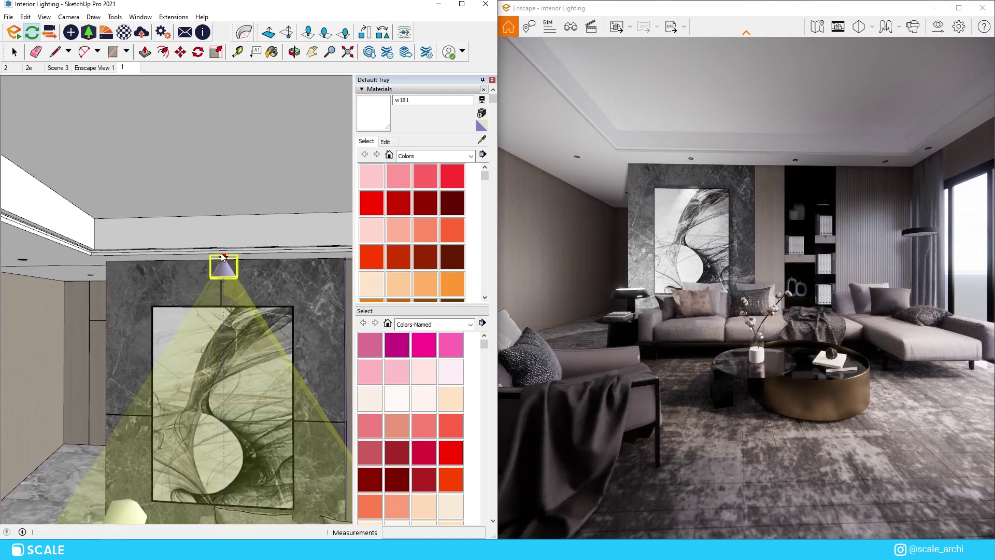
pyautogui.press('m')
pyautogui.scroll(5, 183, 215)
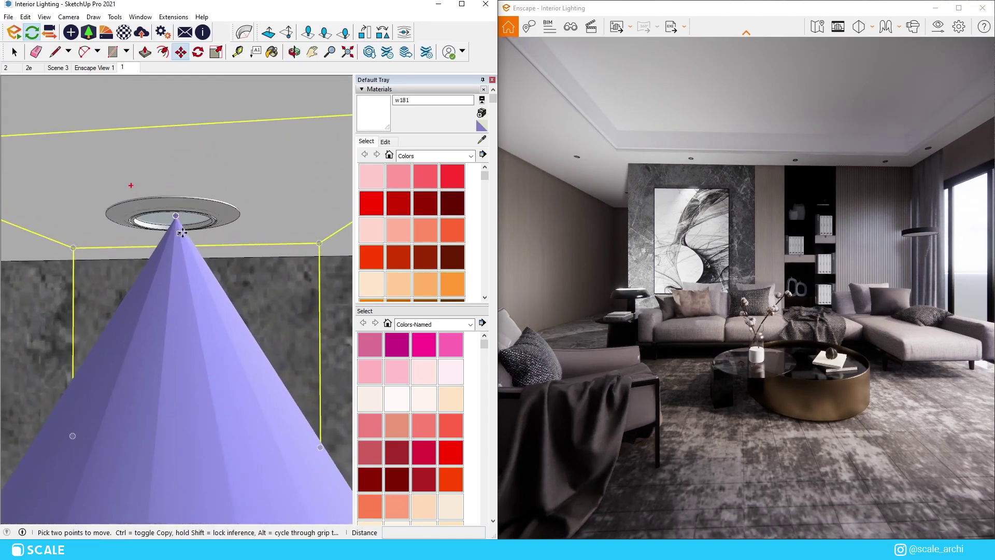
pyautogui.click(176, 215)
pyautogui.press('ctrl')
# - Zoom and orbit the view to face the wall with the spotlight cones
pyautogui.scroll(-10, 176, 215)
pyautogui.scroll(10, 151, 156)
pyautogui.scroll(-3, 104, 207)
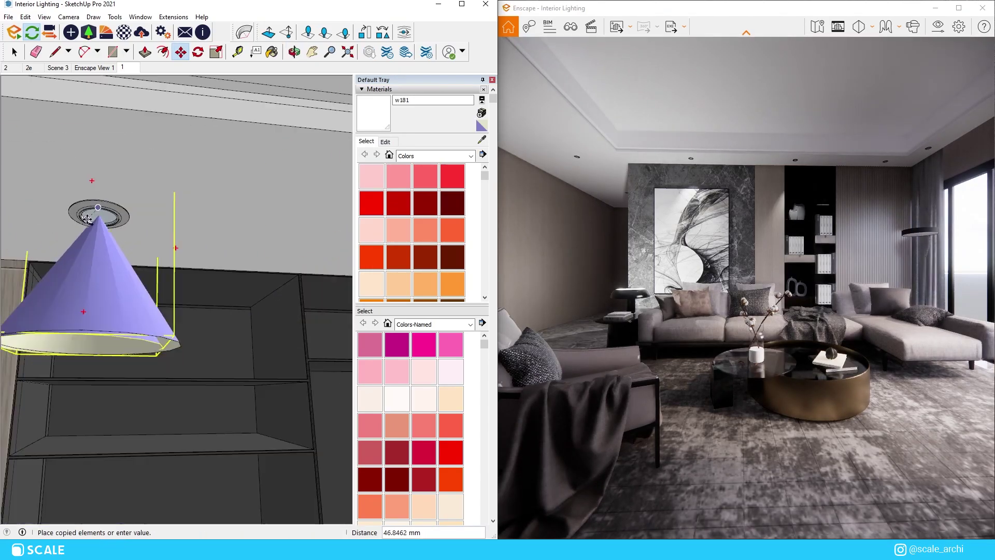
pyautogui.scroll(4, 134, 234)
pyautogui.scroll(-5, 134, 234)
pyautogui.scroll(6, 151, 293)
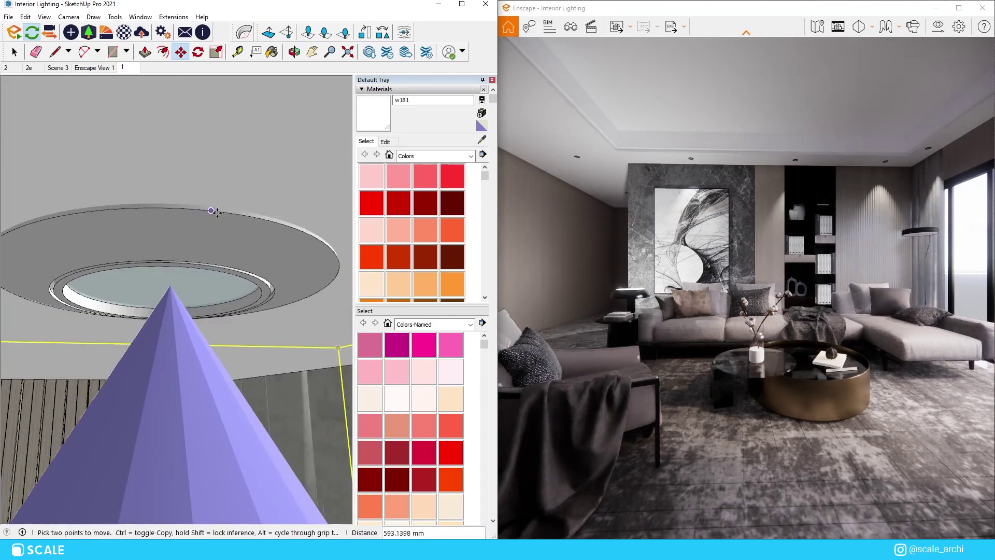
pyautogui.scroll(-5, 150, 295)
pyautogui.scroll(6, 166, 293)
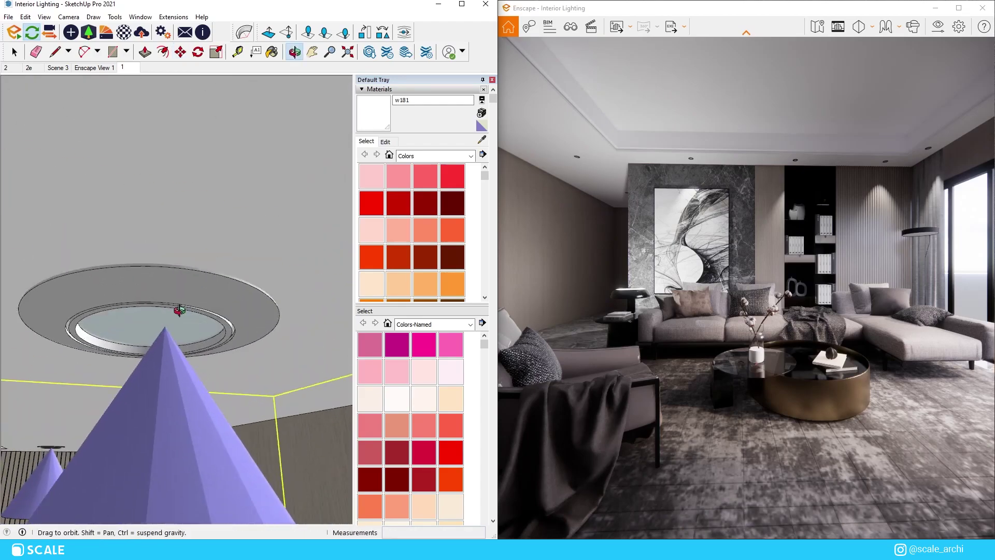
pyautogui.scroll(-5, 279, 194)
pyautogui.scroll(6, 233, 171)
pyautogui.scroll(-2, 171, 189)
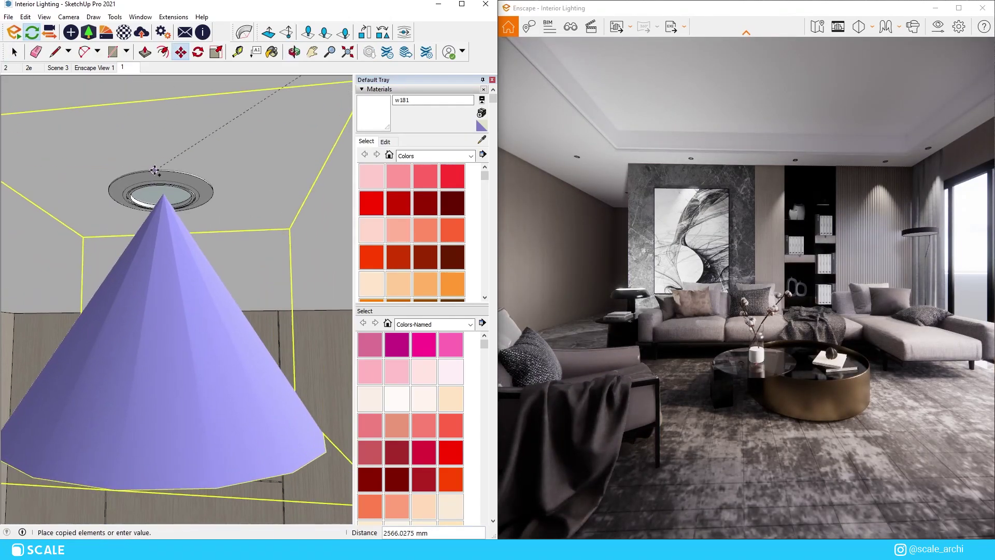
pyautogui.scroll(3, 194, 268)
pyautogui.scroll(-6, 195, 269)
pyautogui.moveTo(195, 268); pyautogui.dragTo(217, 322, button='middle')
# - Cancel the copy and scroll through the BEGA IES profiles on ieslibrary.com
pyautogui.press('space')
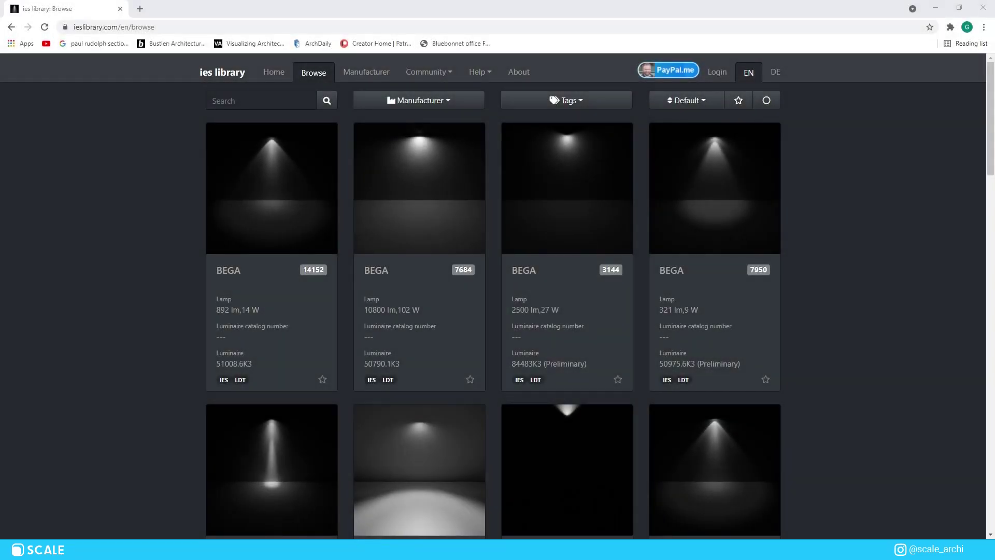
pyautogui.scroll(-2, 847, 313)
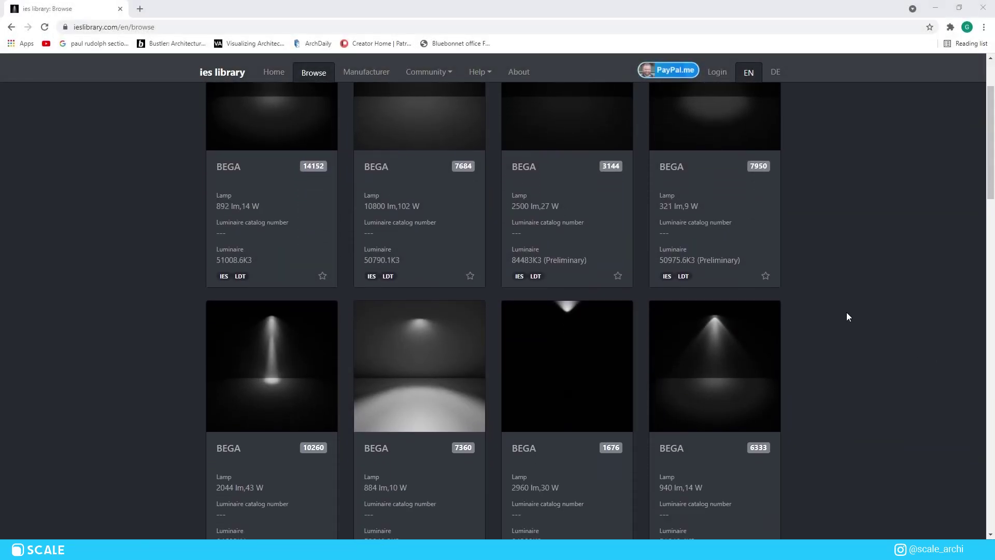
pyautogui.scroll(-3, 847, 312)
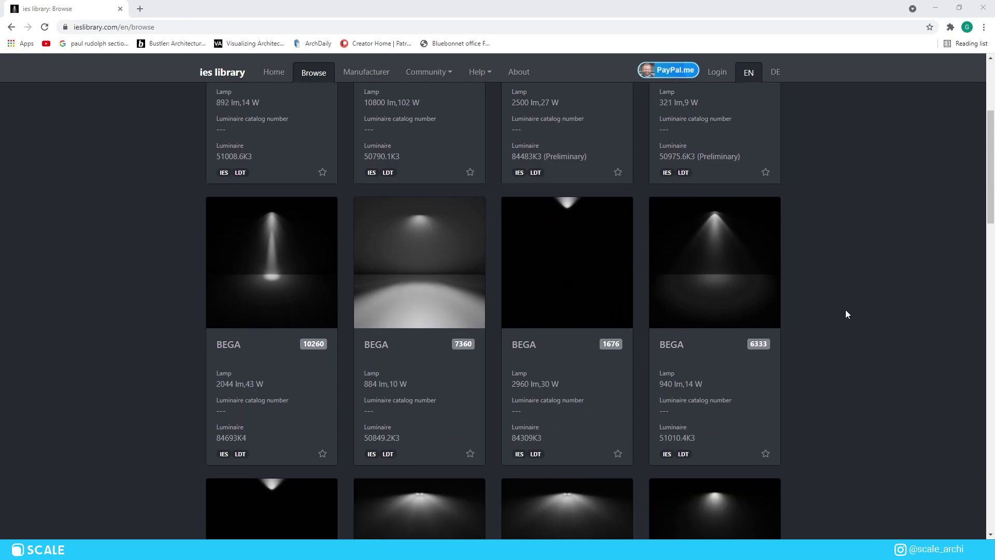
pyautogui.scroll(-2, 842, 308)
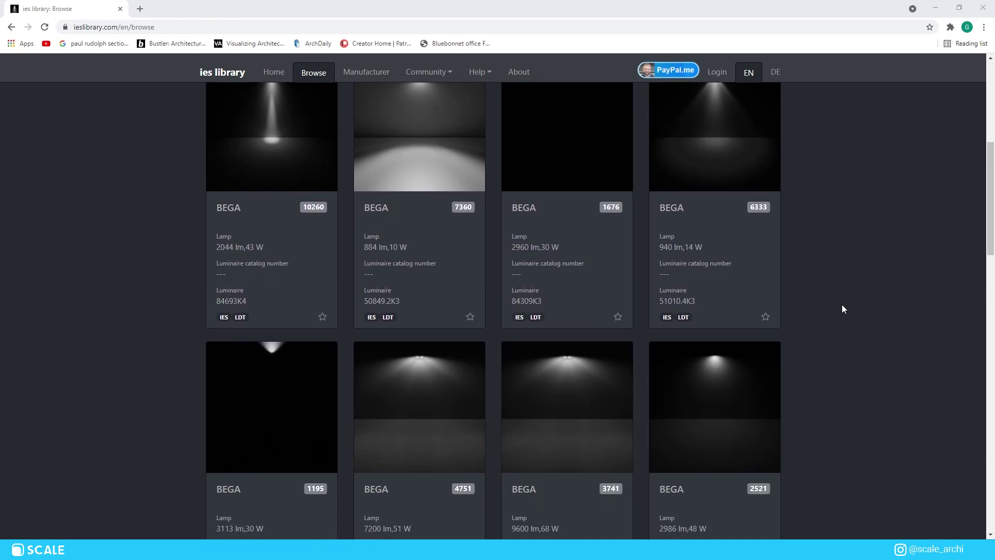
pyautogui.scroll(-1, 841, 309)
pyautogui.scroll(-1, 841, 308)
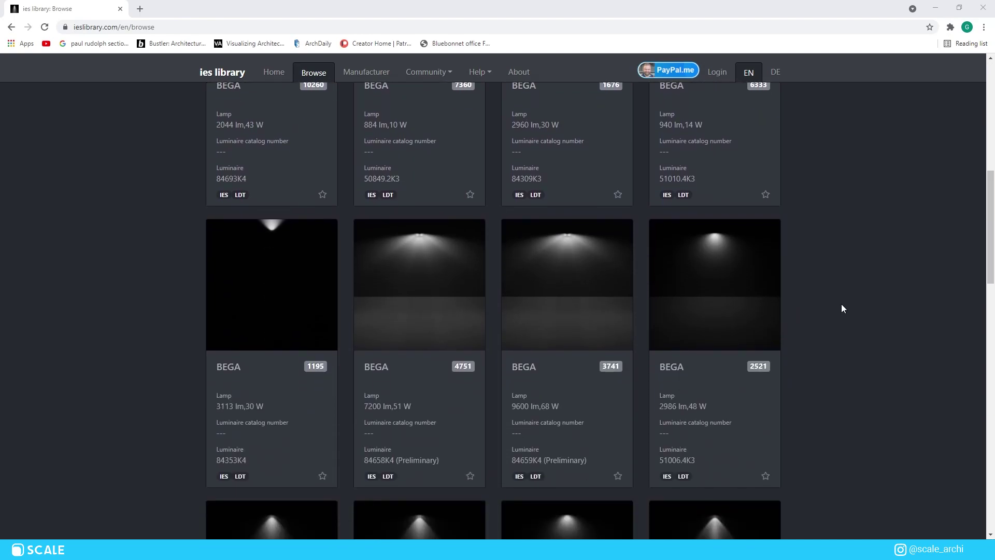
pyautogui.scroll(-1, 841, 308)
pyautogui.scroll(-1, 841, 309)
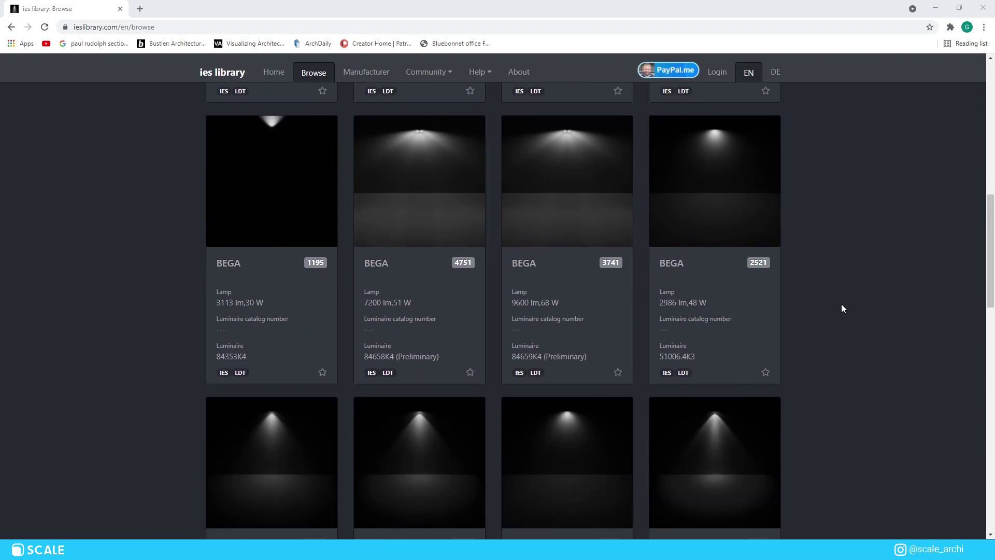
pyautogui.scroll(-1, 841, 308)
pyautogui.scroll(-1, 841, 308)
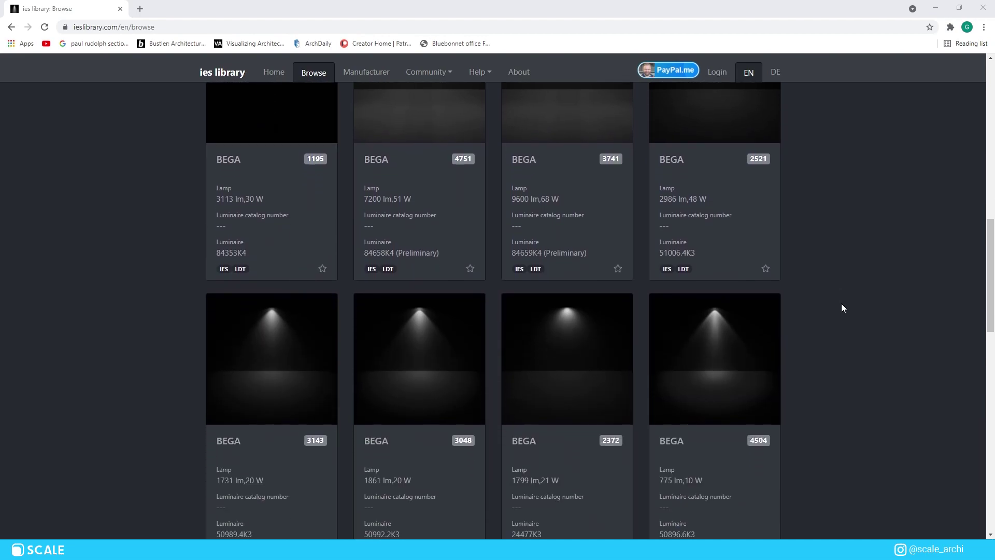
pyautogui.scroll(-1, 841, 308)
pyautogui.scroll(-1, 842, 308)
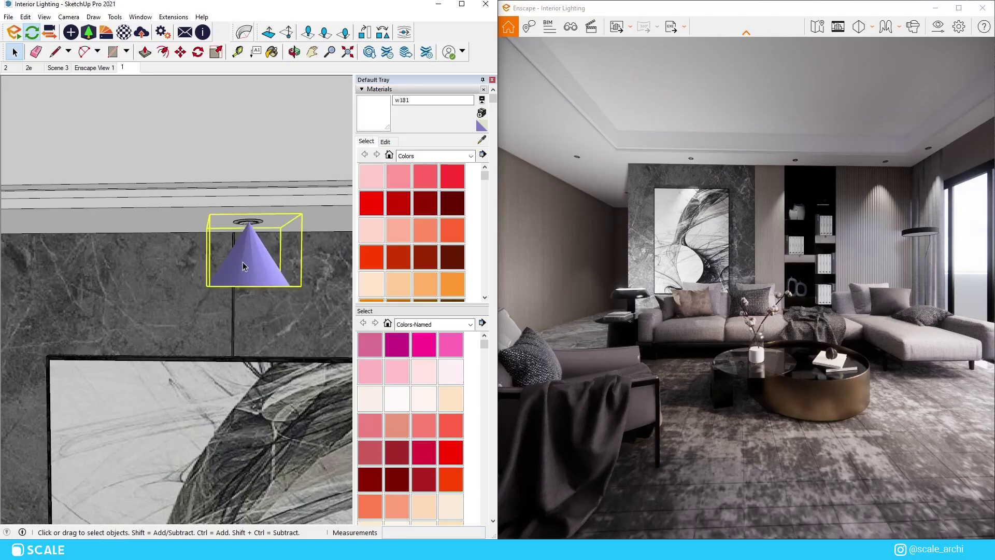
# - Load the IES profile 002bb0e37aa7e5f1d7851fb1db032628.ies from Downloads onto the artwork spotlight
pyautogui.scroll(-2, 242, 262)
pyautogui.click(71, 34)
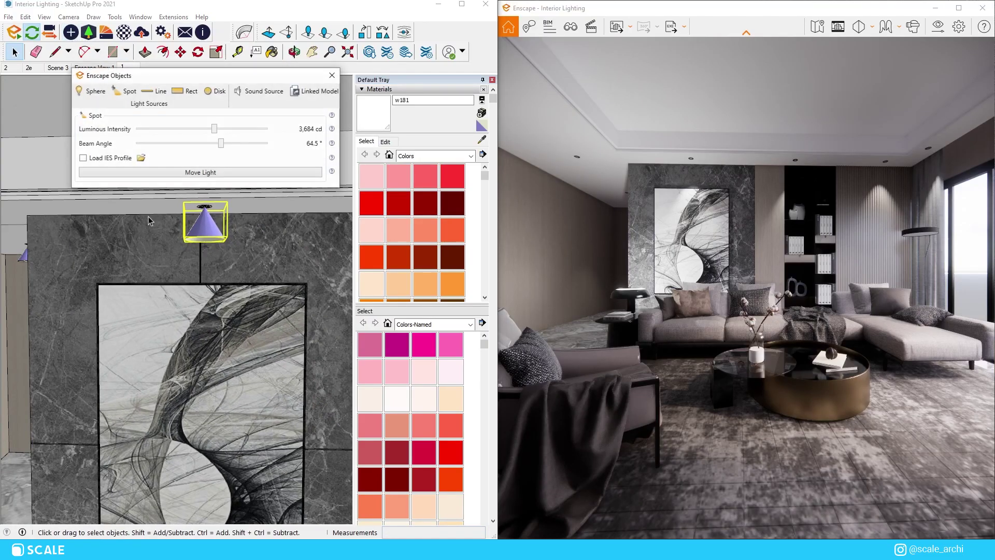
pyautogui.click(119, 160)
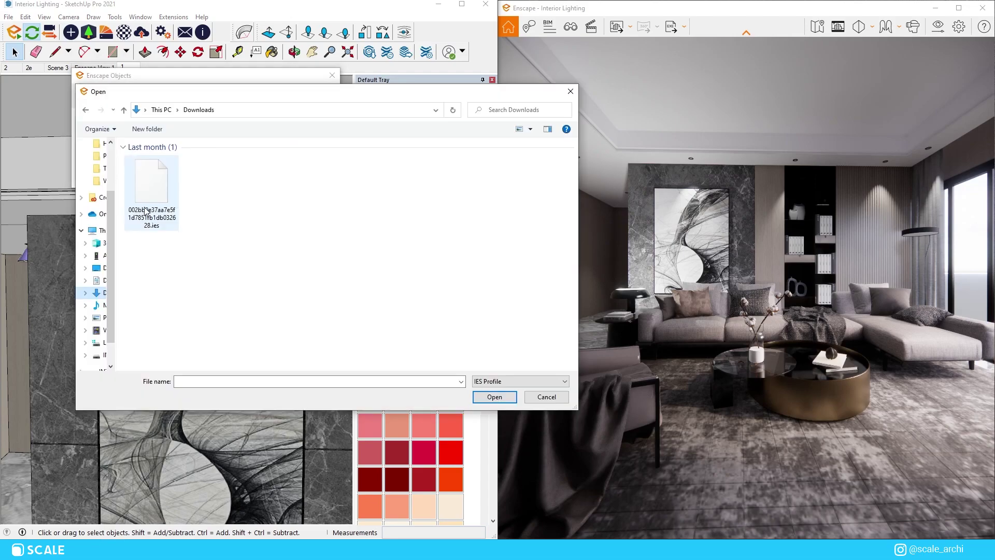
pyautogui.doubleClick(157, 193)
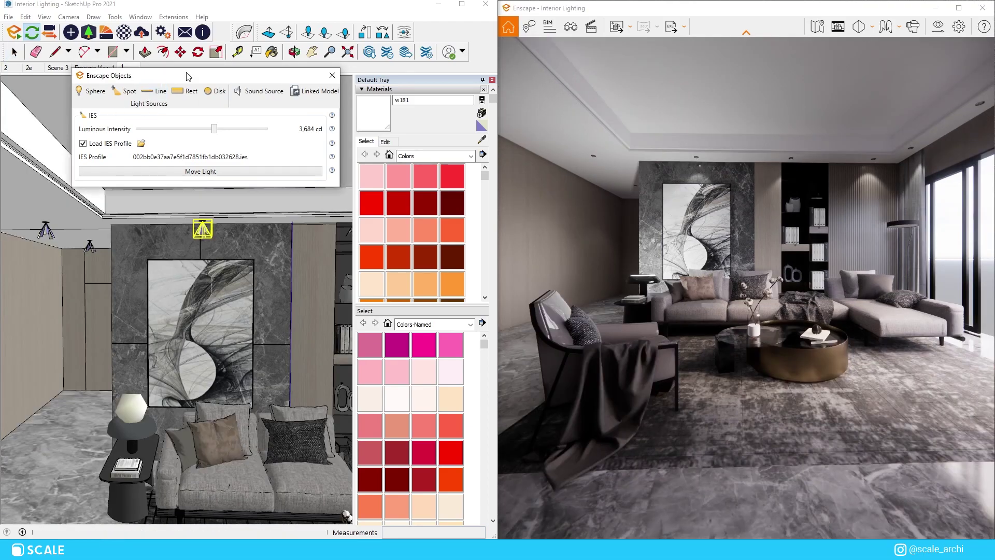
# - Place an Enscape line light on the ceiling band above the bookshelf wall
pyautogui.moveTo(188, 77); pyautogui.dragTo(163, 461)
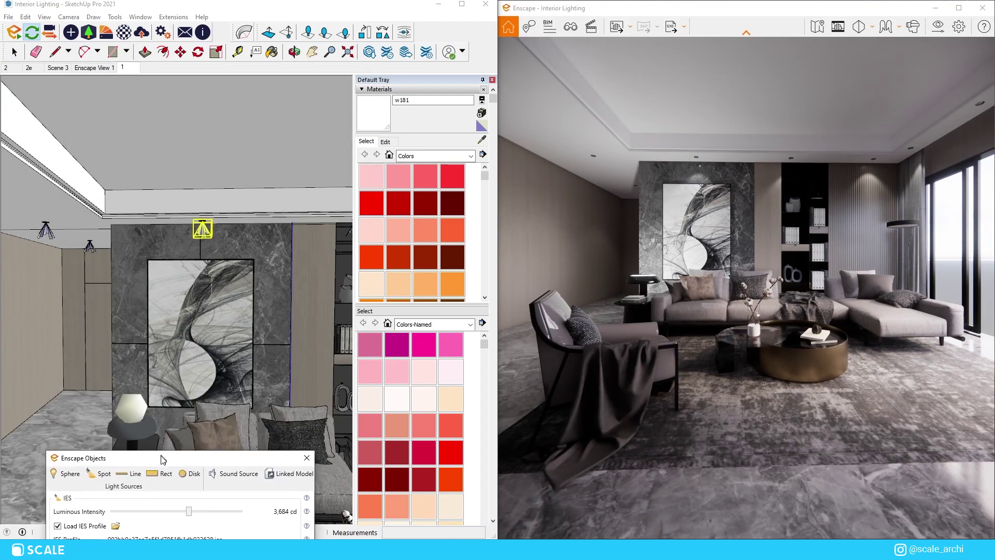
pyautogui.moveTo(163, 461)
pyautogui.mouseDown(button='middle')
pyautogui.moveTo(213, 183)
pyautogui.moveTo(52, 225)
pyautogui.moveTo(179, 238)
pyautogui.mouseUp(button='middle')
pyautogui.scroll(10, 179, 238)
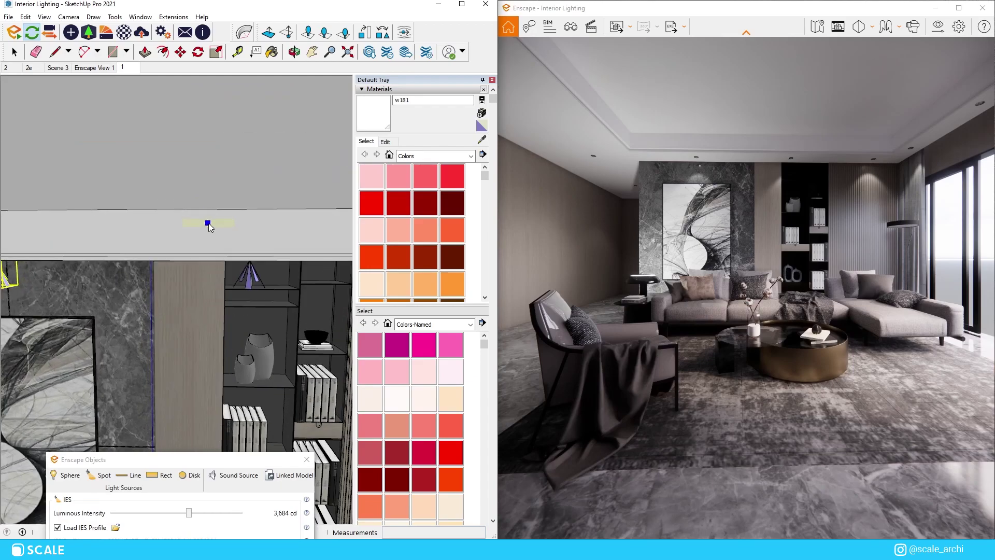
pyautogui.moveTo(151, 315)
pyautogui.mouseDown(button='middle')
pyautogui.moveTo(145, 303)
pyautogui.moveTo(189, 185)
pyautogui.moveTo(195, 351)
pyautogui.moveTo(151, 362)
pyautogui.mouseUp(button='middle')
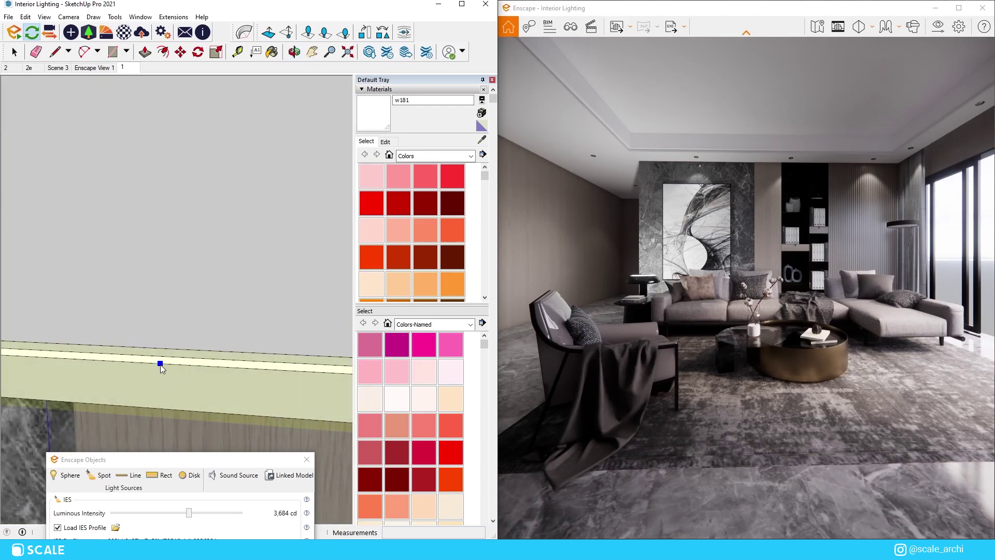
pyautogui.scroll(6, 178, 334)
pyautogui.click(182, 338)
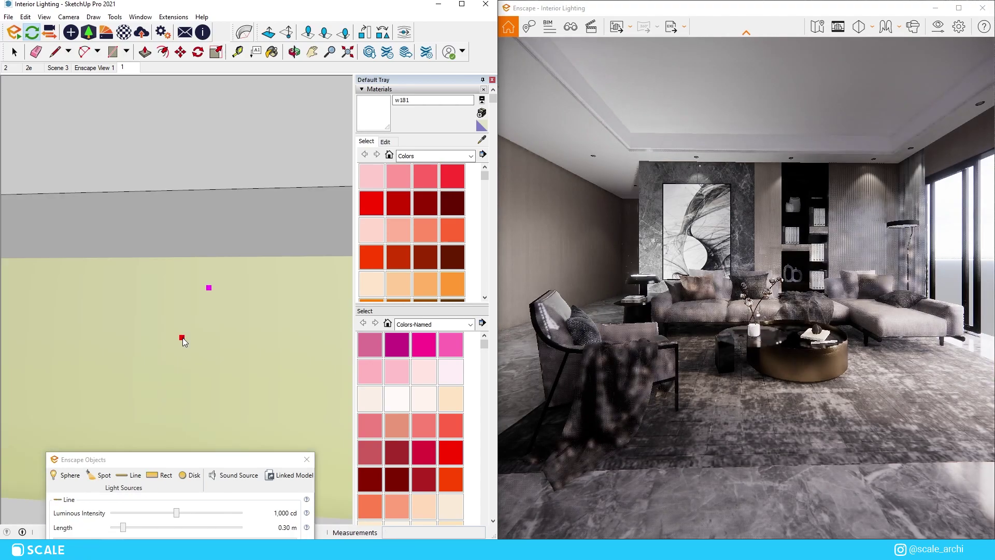
# - Slide the 3.00 m, 1,000 cd line light right along the ceiling edge into position
pyautogui.scroll(-2, 197, 329)
pyautogui.moveTo(210, 322)
pyautogui.mouseDown(button='middle')
pyautogui.moveTo(224, 297)
pyautogui.moveTo(223, 311)
pyautogui.moveTo(173, 257)
pyautogui.moveTo(89, 243)
pyautogui.mouseUp(button='middle')
pyautogui.press('m')
pyautogui.click(173, 257)
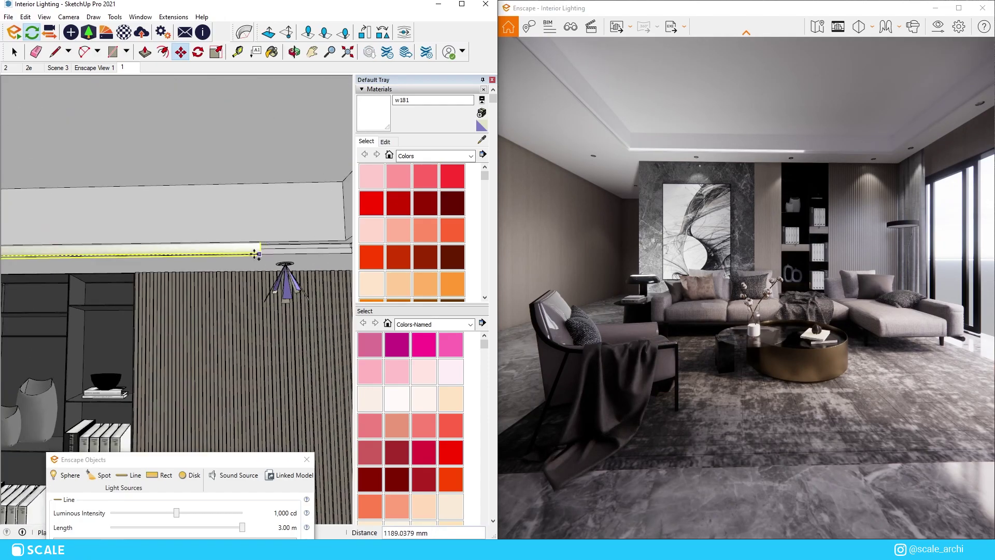
pyautogui.moveTo(255, 256); pyautogui.dragTo(252, 254, button='middle')
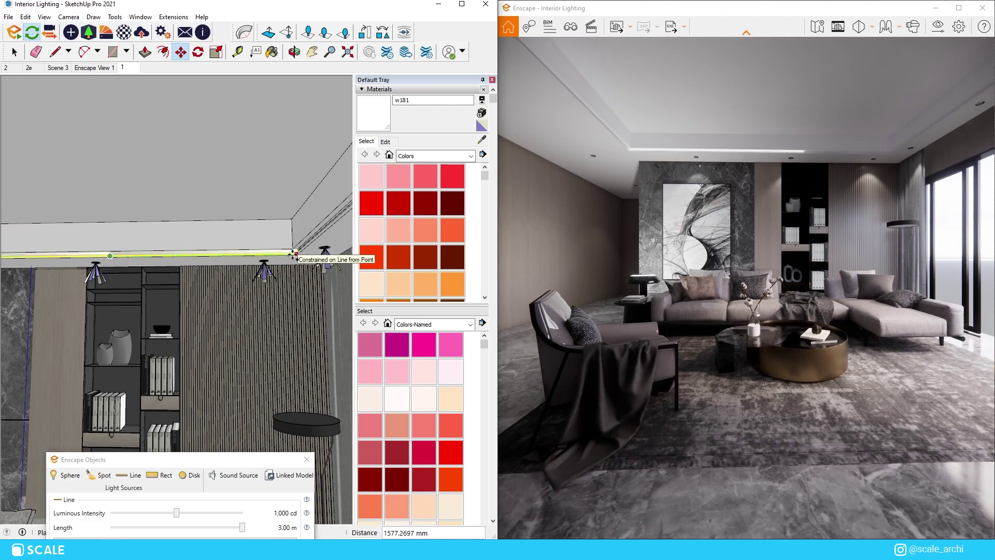
pyautogui.click(293, 254)
pyautogui.moveTo(293, 254)
pyautogui.mouseDown(button='middle')
pyautogui.moveTo(160, 268)
pyautogui.moveTo(165, 291)
pyautogui.moveTo(171, 269)
pyautogui.moveTo(192, 443)
pyautogui.mouseUp(button='middle')
pyautogui.moveTo(194, 464); pyautogui.dragTo(205, 407)
pyautogui.moveTo(218, 310); pyautogui.dragTo(238, 295, button='middle')
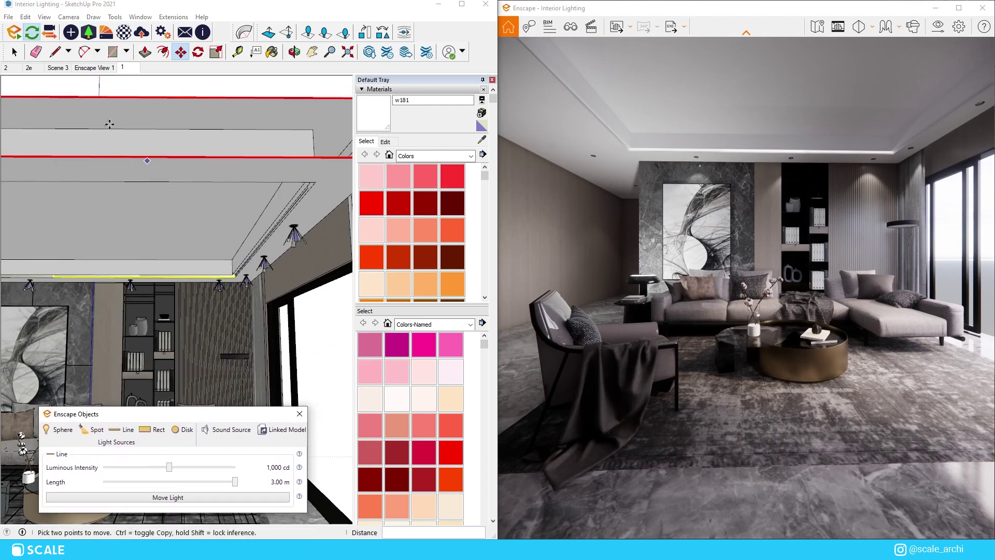
# - Place a disk light at the lamp centre and shrink its radius to 0.23 m
pyautogui.scroll(3, 245, 294)
pyautogui.press('space')
pyautogui.click(245, 294)
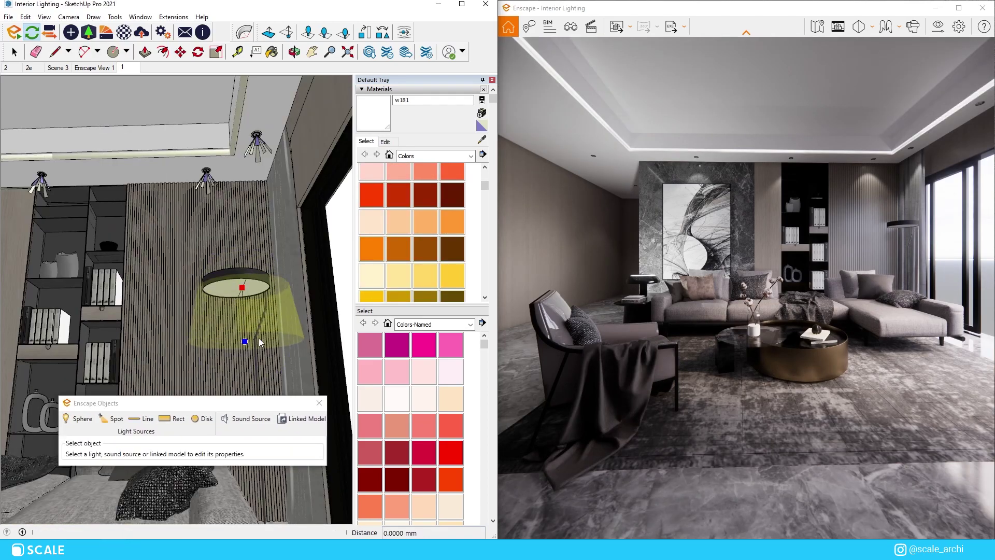
pyautogui.click(246, 342)
pyautogui.scroll(5, 254, 315)
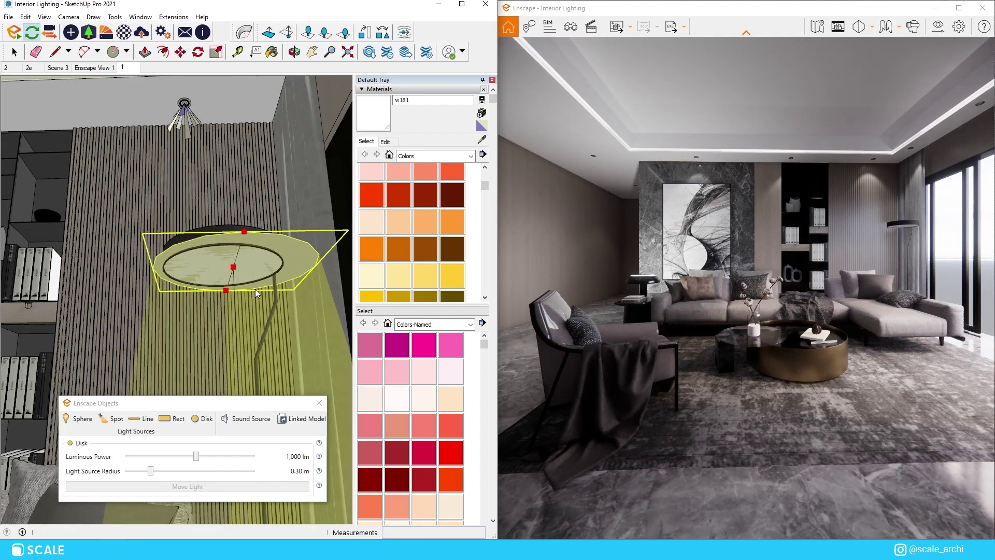
pyautogui.scroll(3, 220, 269)
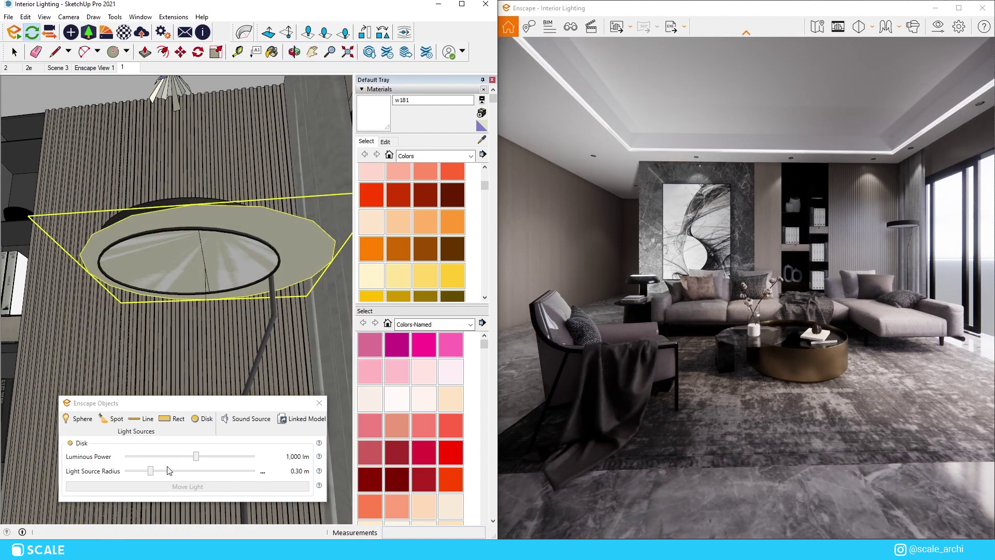
pyautogui.moveTo(153, 472); pyautogui.dragTo(147, 472)
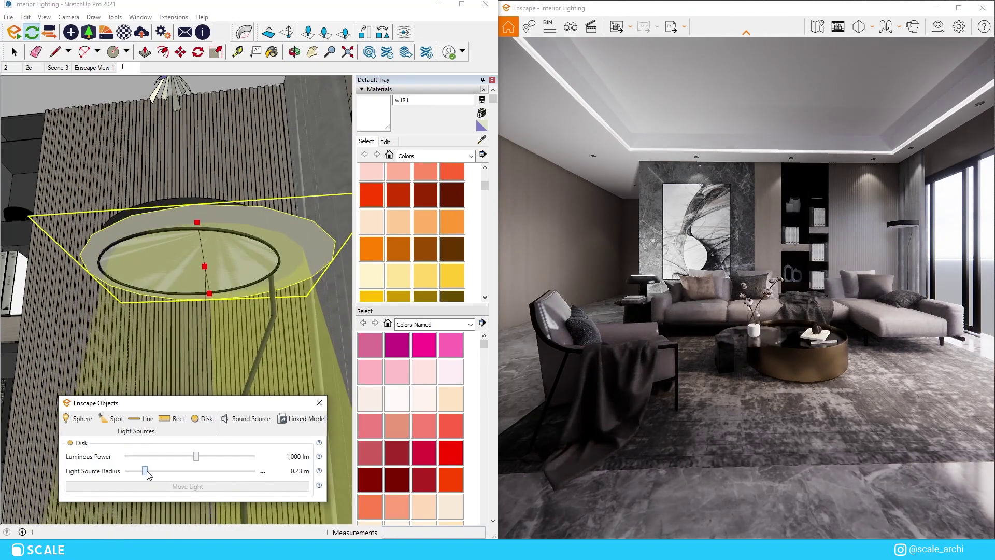
# - Move the disk light within the shade and raise its luminous power to 1,164 lm
pyautogui.press('m')
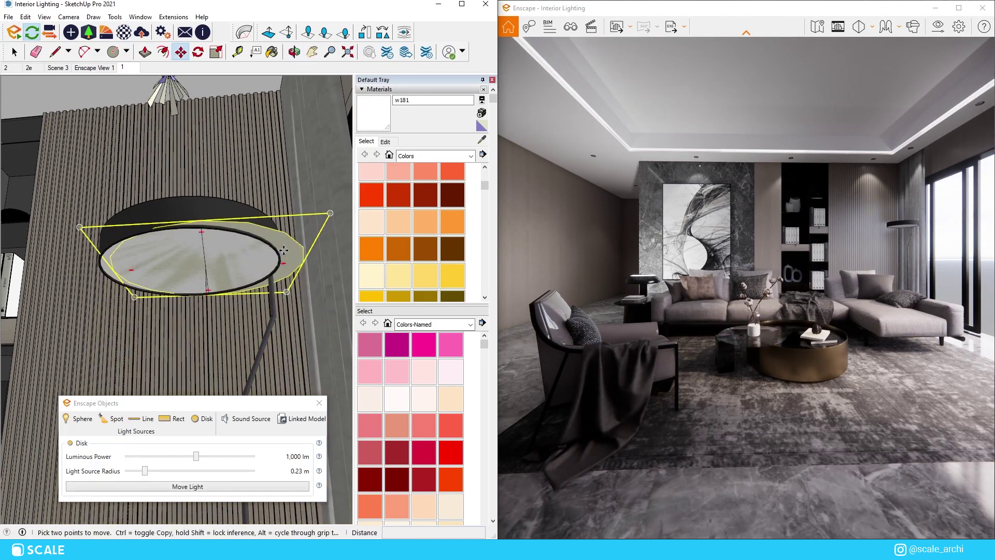
pyautogui.click(261, 253)
pyautogui.scroll(2, 146, 302)
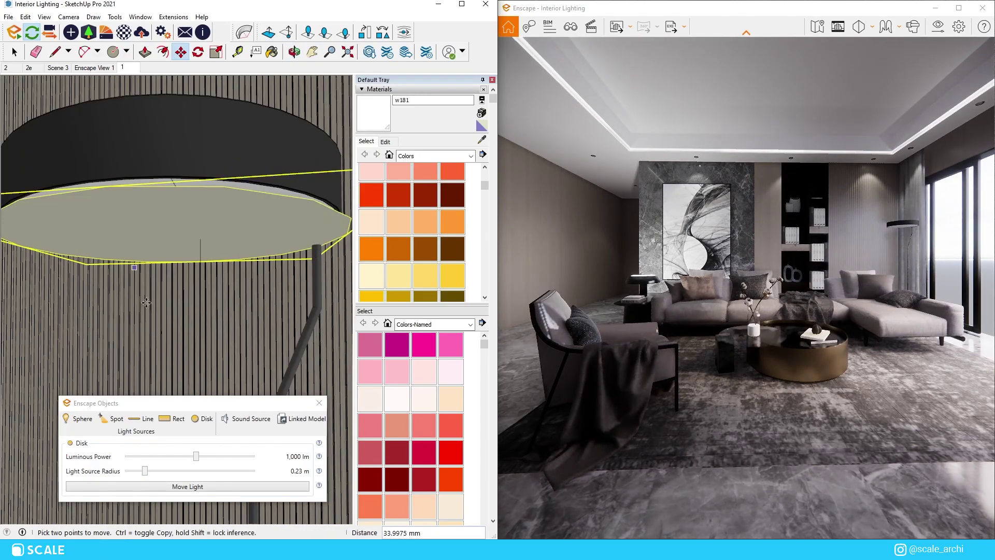
pyautogui.moveTo(198, 457); pyautogui.dragTo(211, 457)
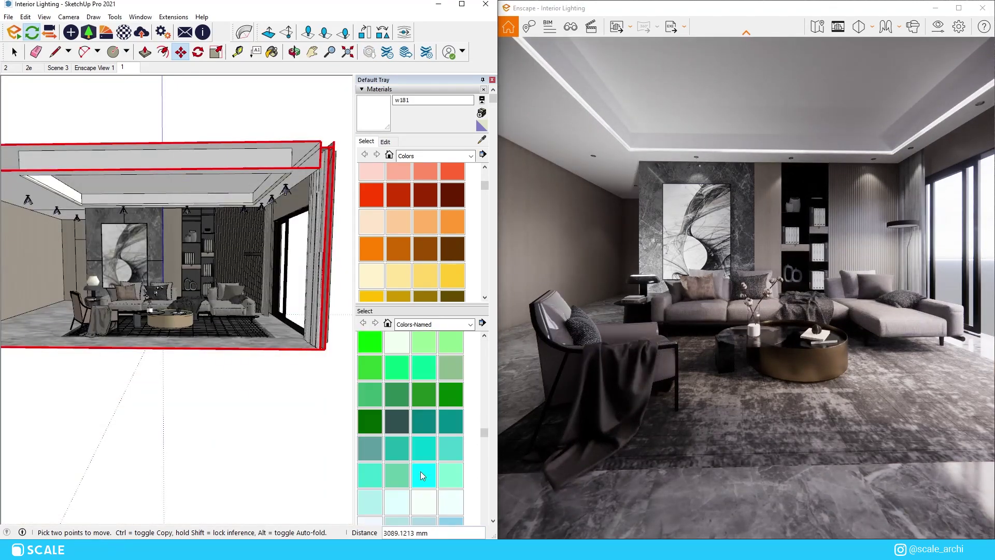
# - Switch the lower Materials palette to Colors and choose the peach Color C02
pyautogui.scroll(-5, 420, 471)
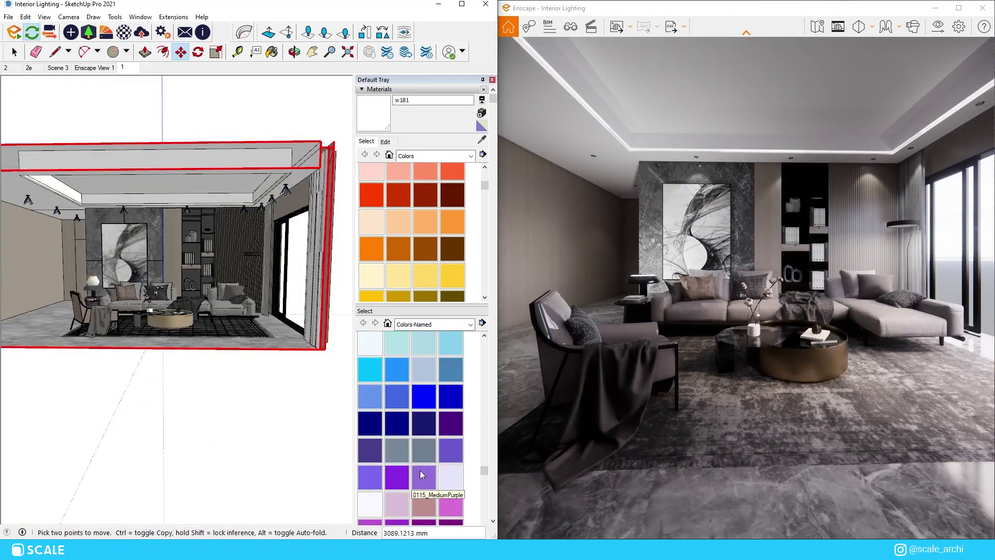
pyautogui.scroll(10, 421, 464)
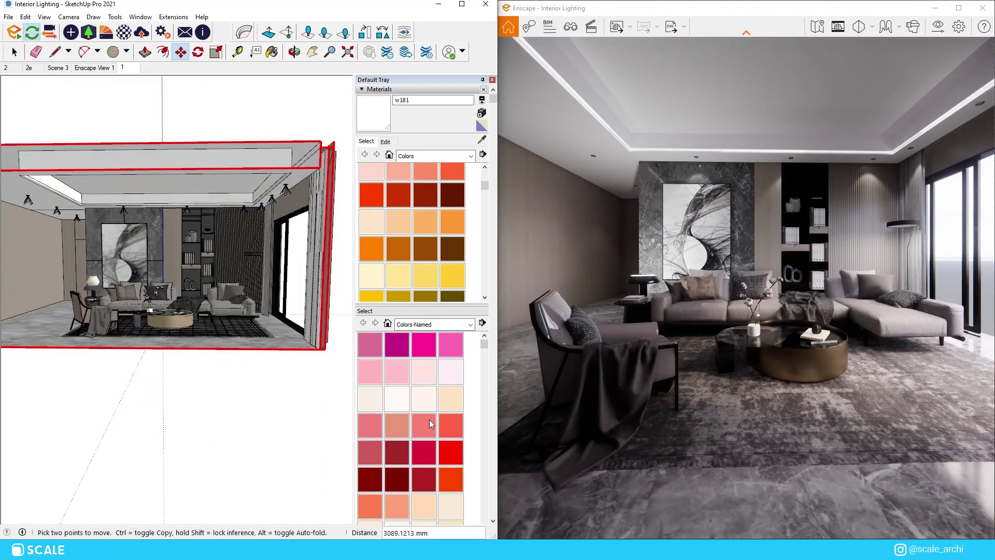
pyautogui.click(433, 324)
pyautogui.click(432, 361)
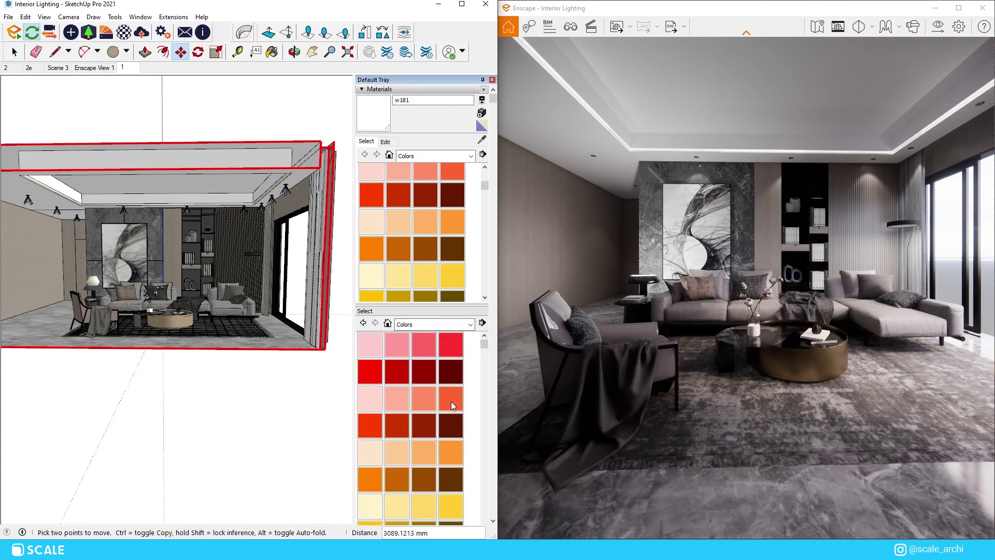
pyautogui.click(397, 390)
# - Paint the ceiling cove strip above the slatted wall with Color C02
pyautogui.scroll(5, 129, 207)
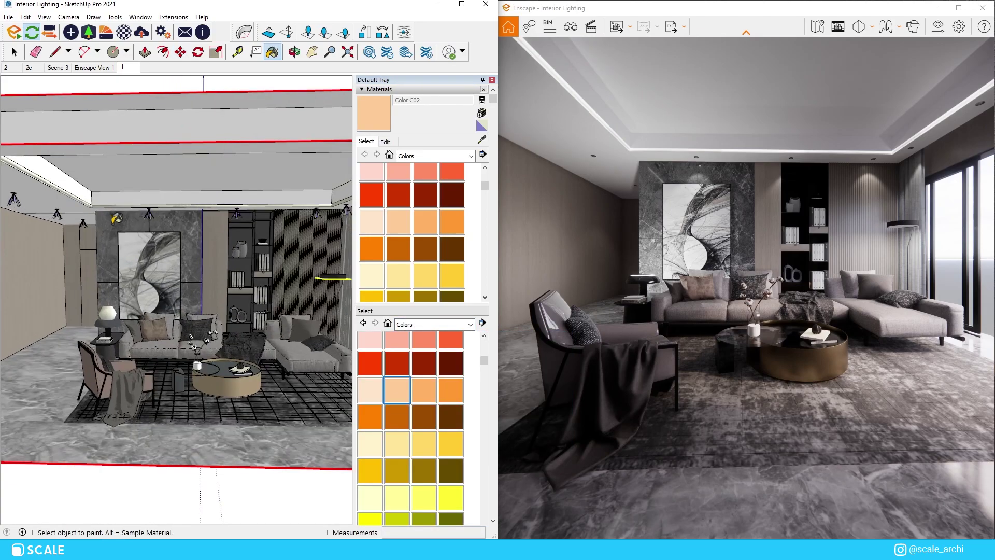
pyautogui.scroll(-5, 168, 205)
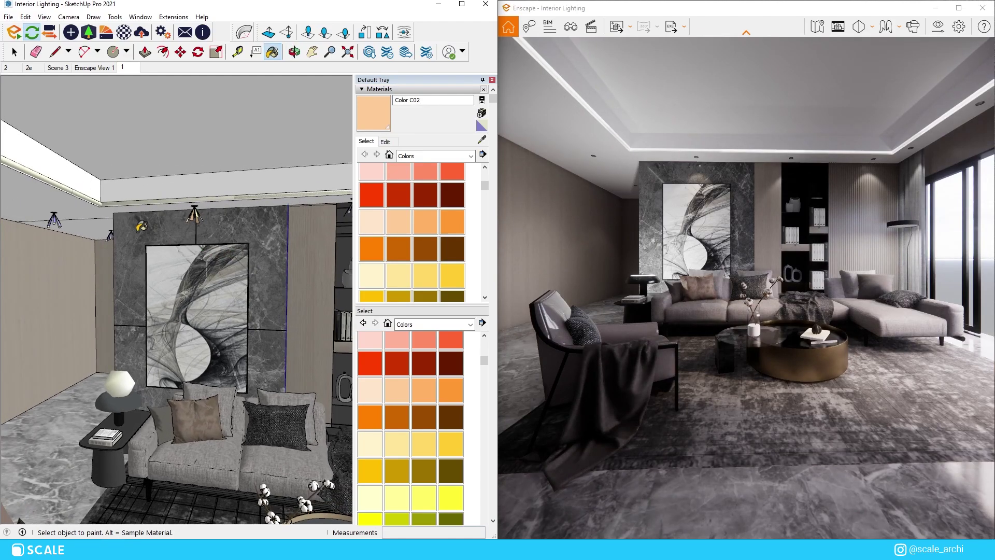
pyautogui.scroll(6, 284, 235)
pyautogui.scroll(2, 285, 235)
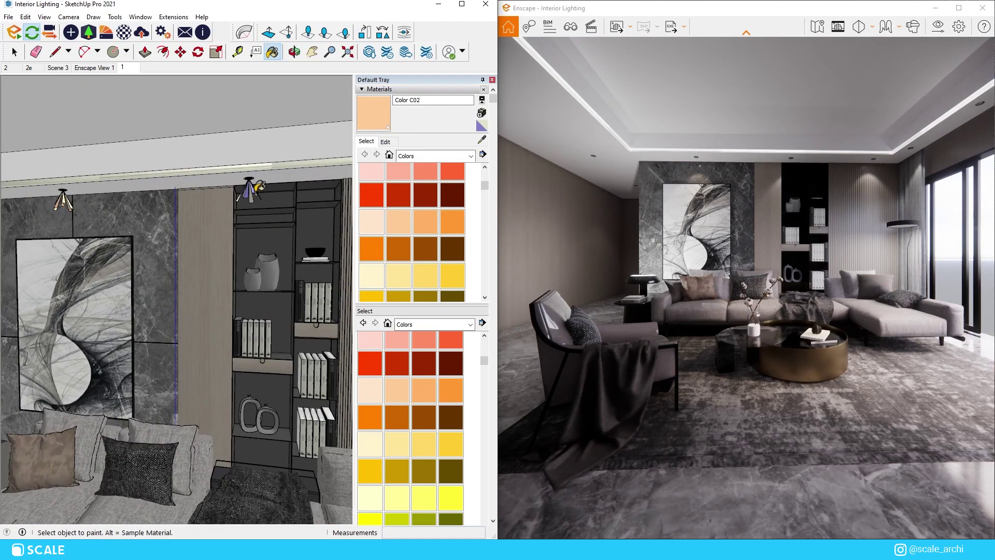
pyautogui.scroll(-5, 259, 185)
pyautogui.moveTo(260, 185); pyautogui.dragTo(280, 184, button='middle')
pyautogui.scroll(5, 284, 182)
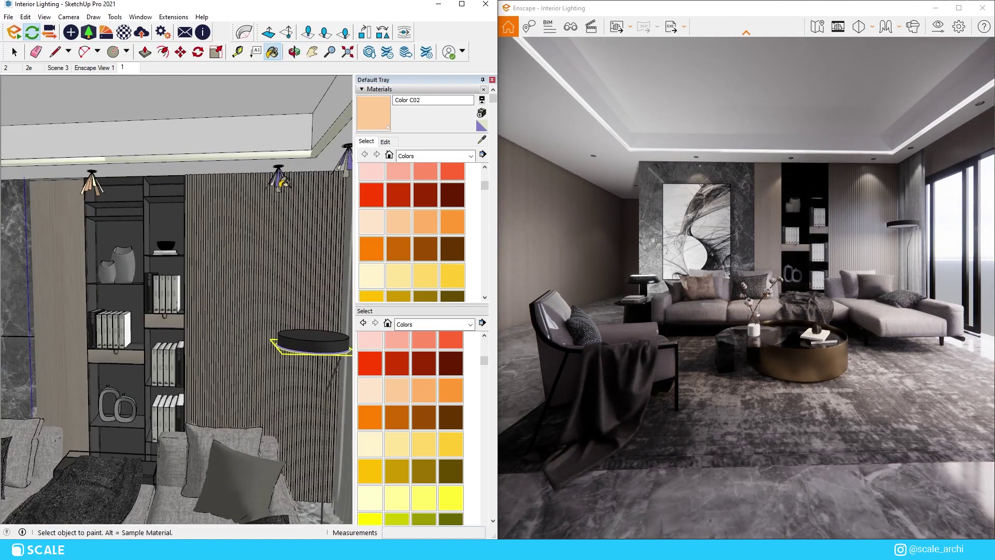
pyautogui.scroll(3, 282, 182)
pyautogui.click(308, 149)
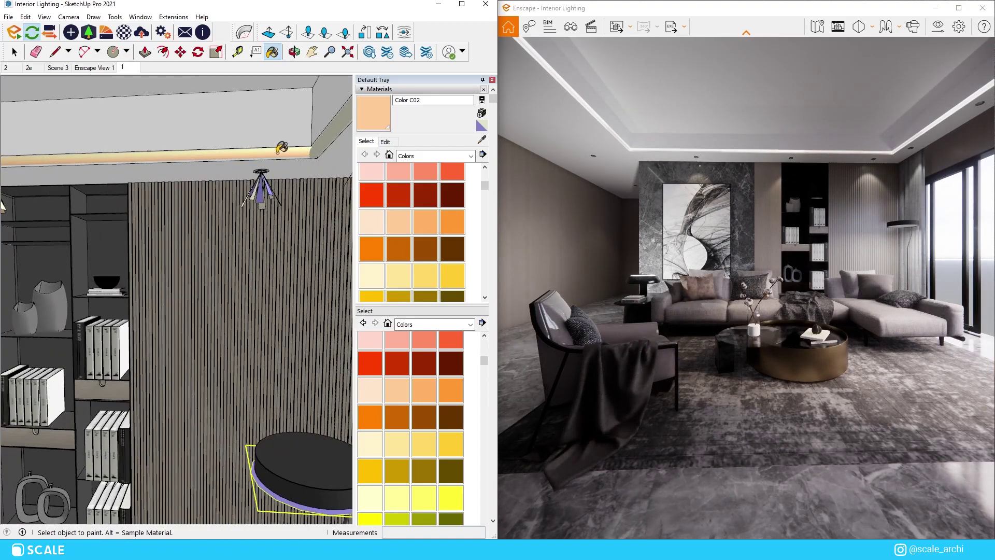
pyautogui.scroll(-10, 333, 137)
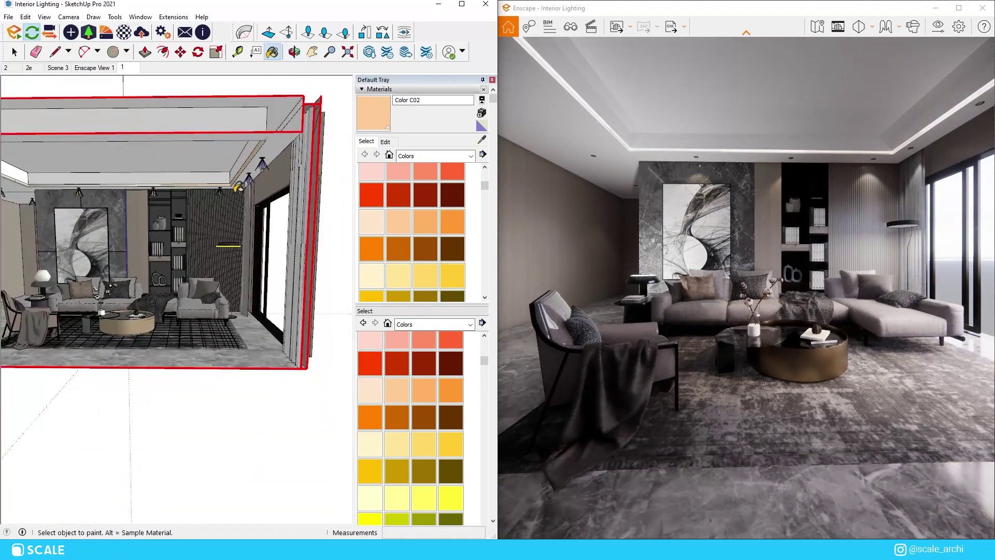
pyautogui.scroll(10, 119, 244)
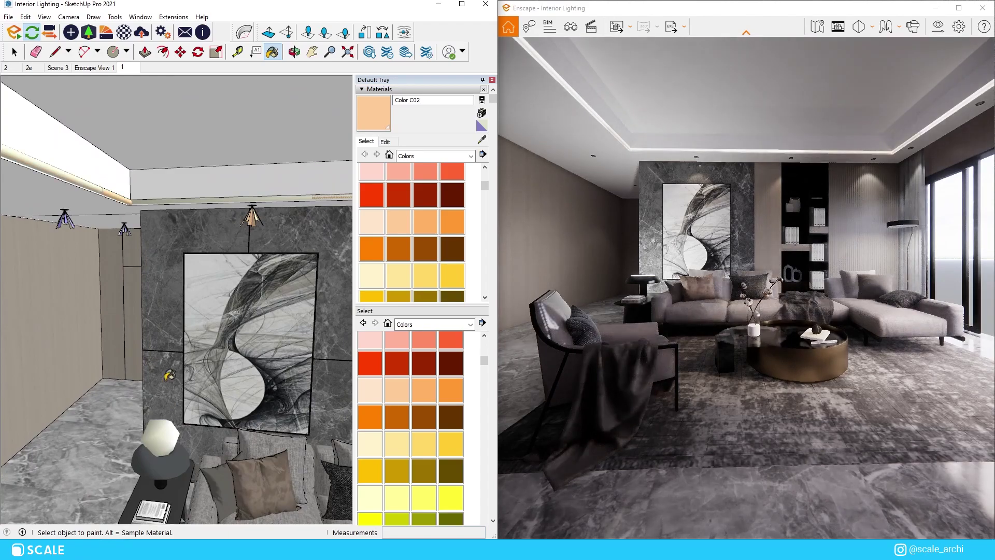
pyautogui.scroll(3, 171, 441)
pyautogui.scroll(-10, 171, 441)
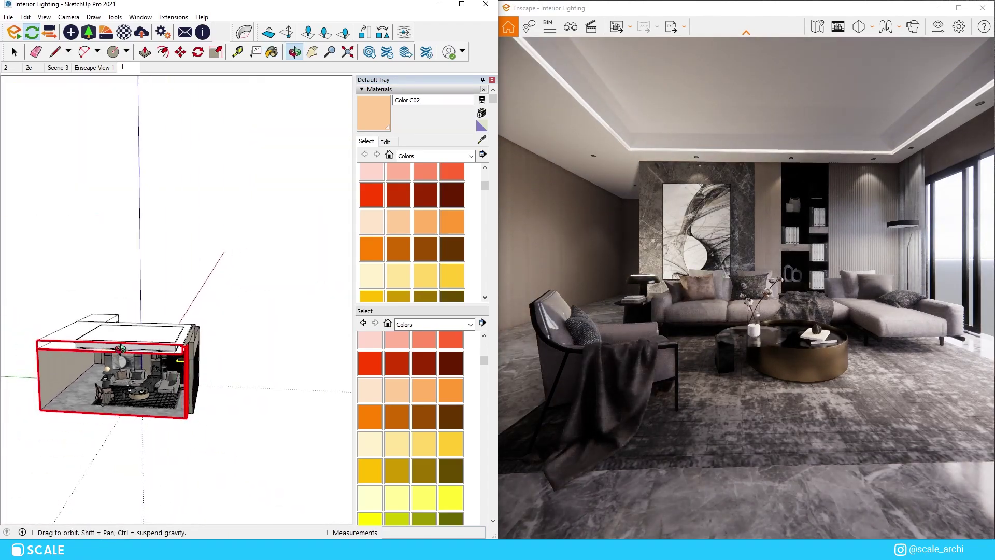
pyautogui.scroll(10, 200, 338)
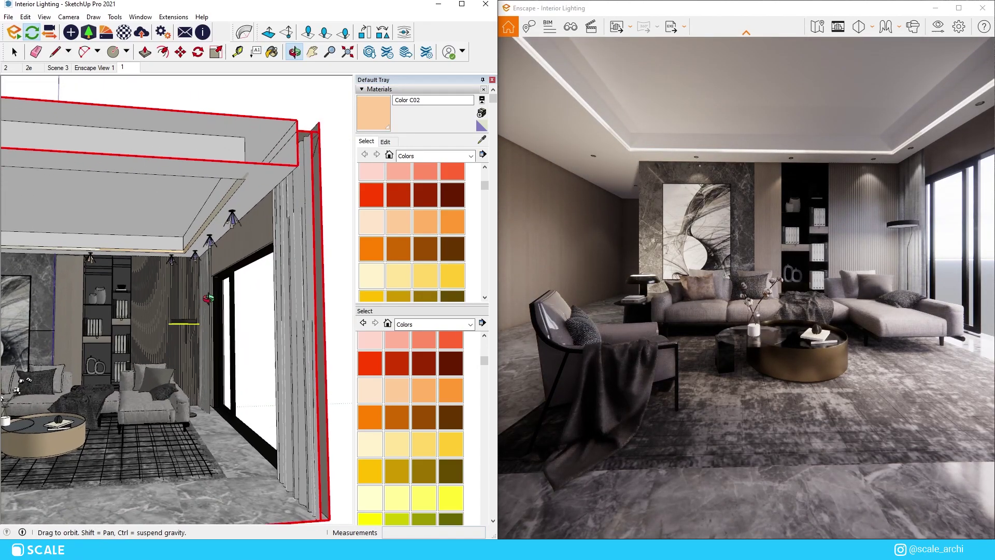
pyautogui.moveTo(198, 317); pyautogui.dragTo(219, 291, button='middle')
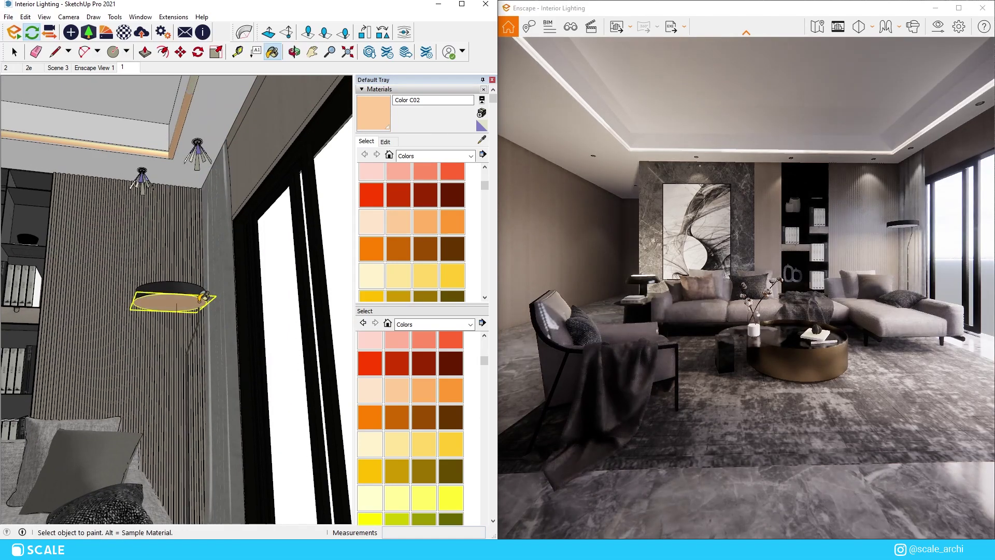
pyautogui.scroll(-10, 236, 285)
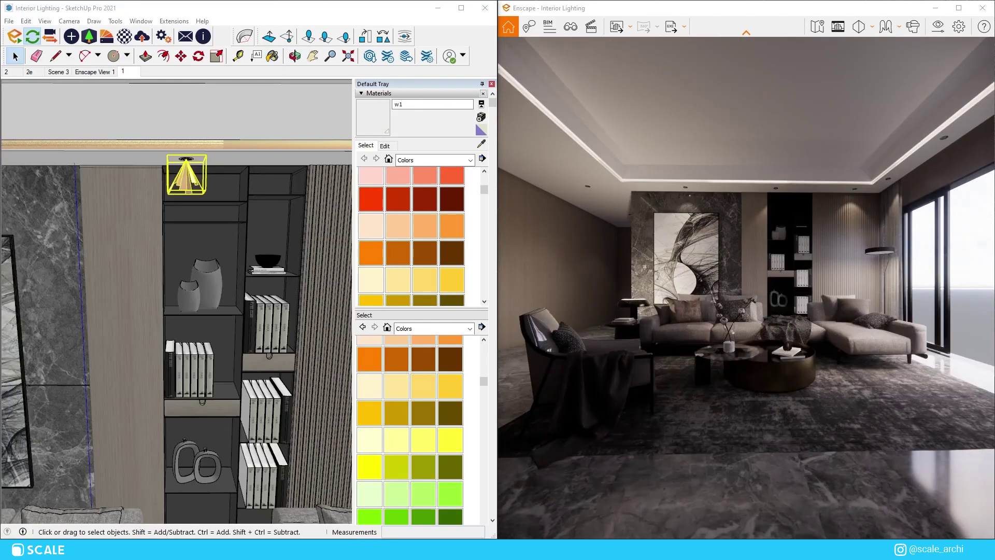
# - Raise the shelf IES spotlight's luminous intensity from 3,684 to 13,571 cd
pyautogui.scroll(-3, 293, 284)
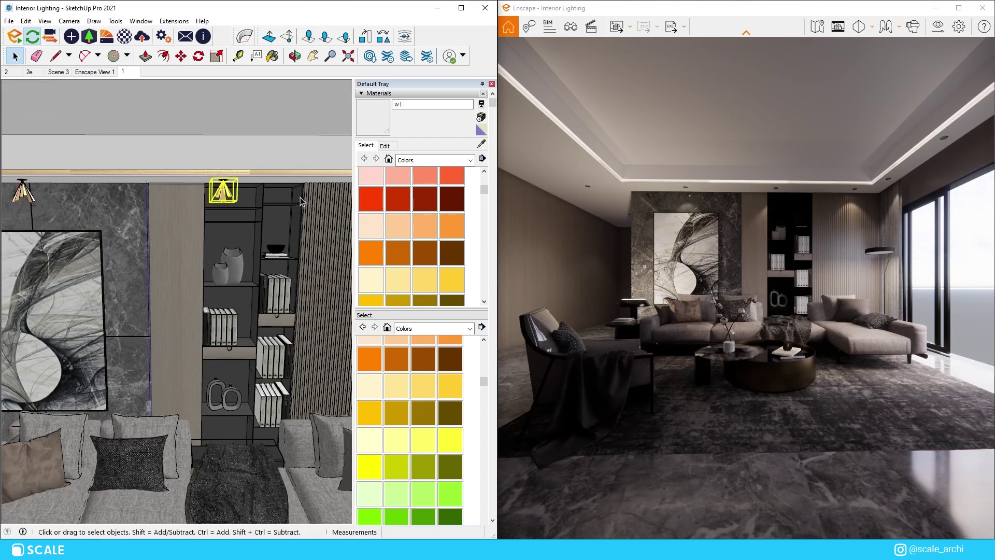
pyautogui.click(72, 37)
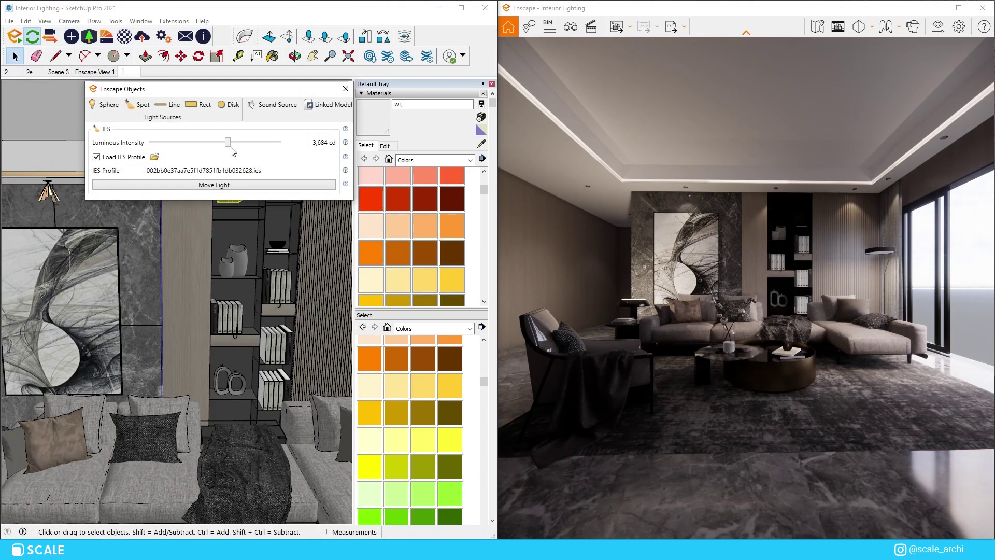
pyautogui.moveTo(231, 145)
pyautogui.mouseDown()
pyautogui.moveTo(290, 144)
pyautogui.moveTo(250, 144)
pyautogui.mouseUp()
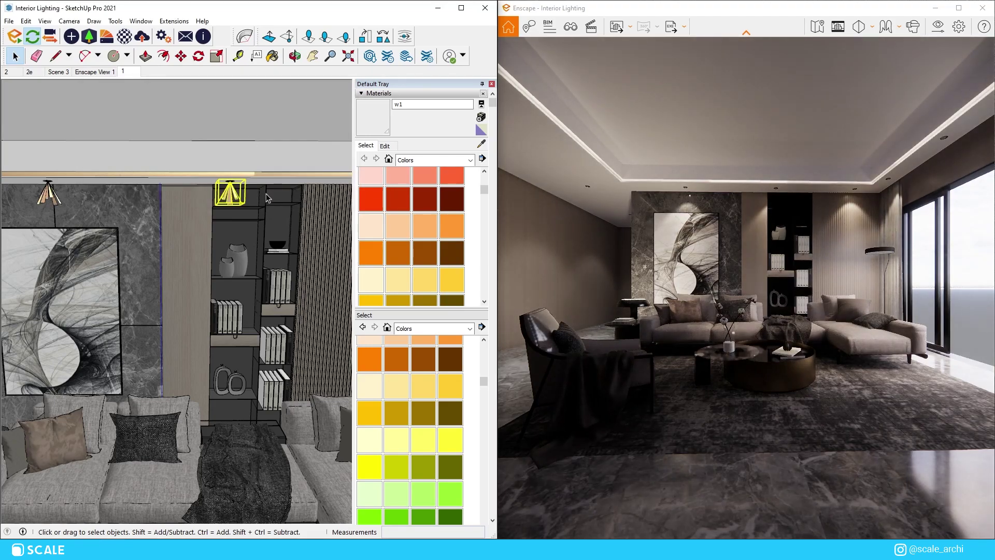
pyautogui.scroll(-5, 230, 194)
pyautogui.scroll(5, 229, 192)
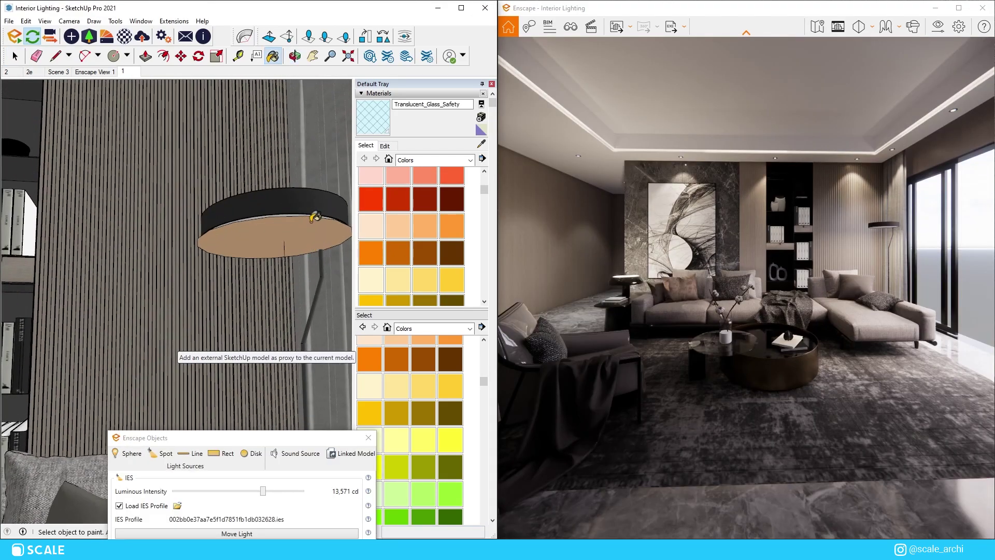
pyautogui.moveTo(315, 217); pyautogui.dragTo(310, 223, button='middle')
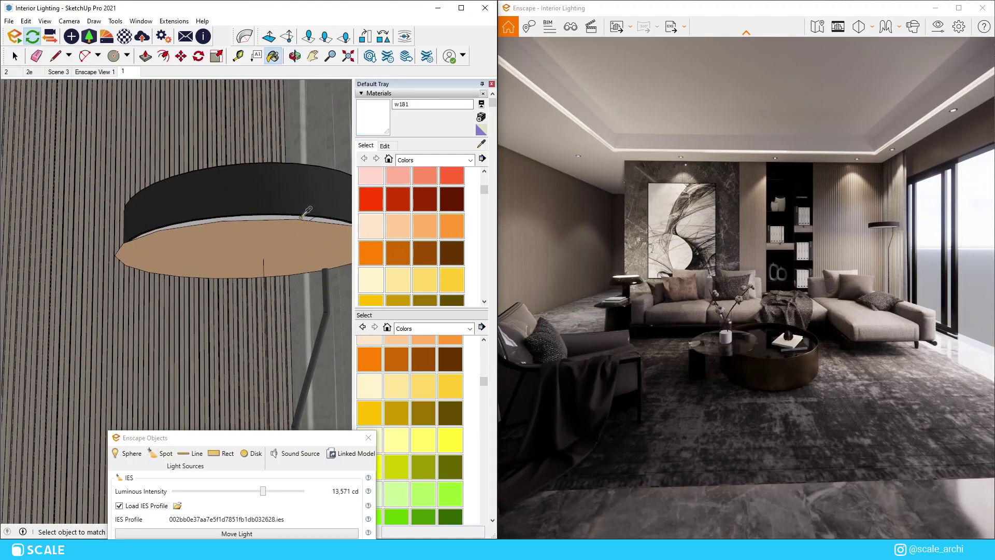
# - Change the lamp shade material w181's Enscape type to Self-illuminated
pyautogui.click(123, 37)
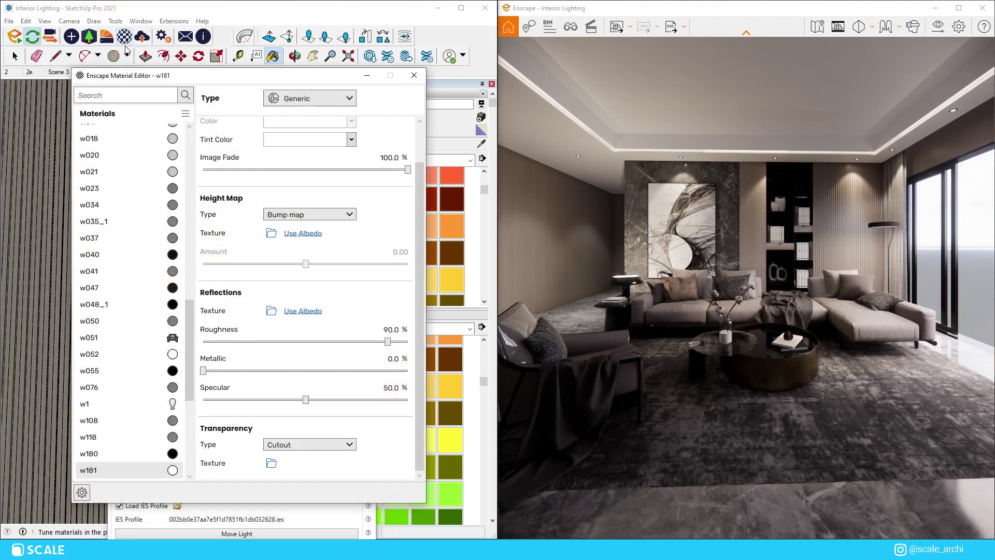
pyautogui.click(289, 103)
pyautogui.click(310, 193)
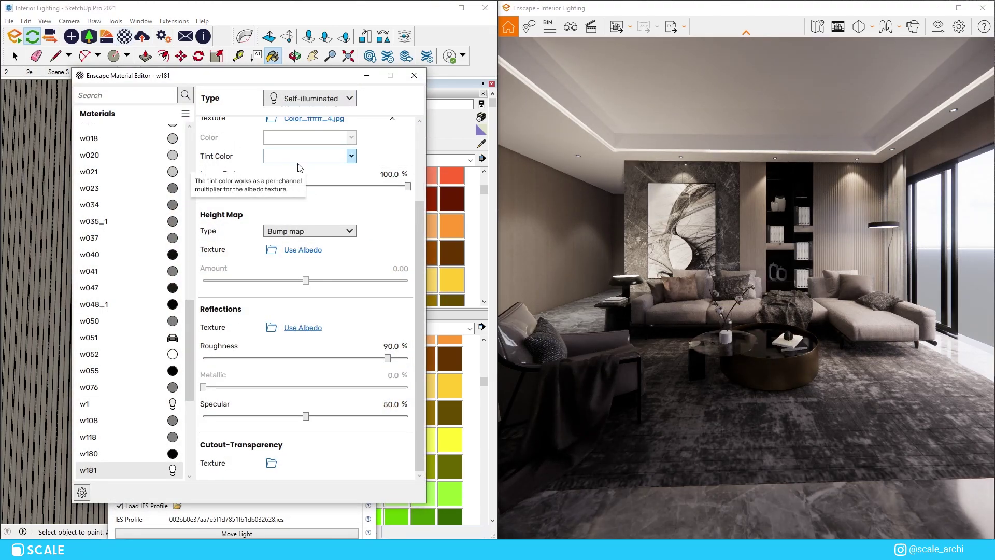
pyautogui.click(413, 75)
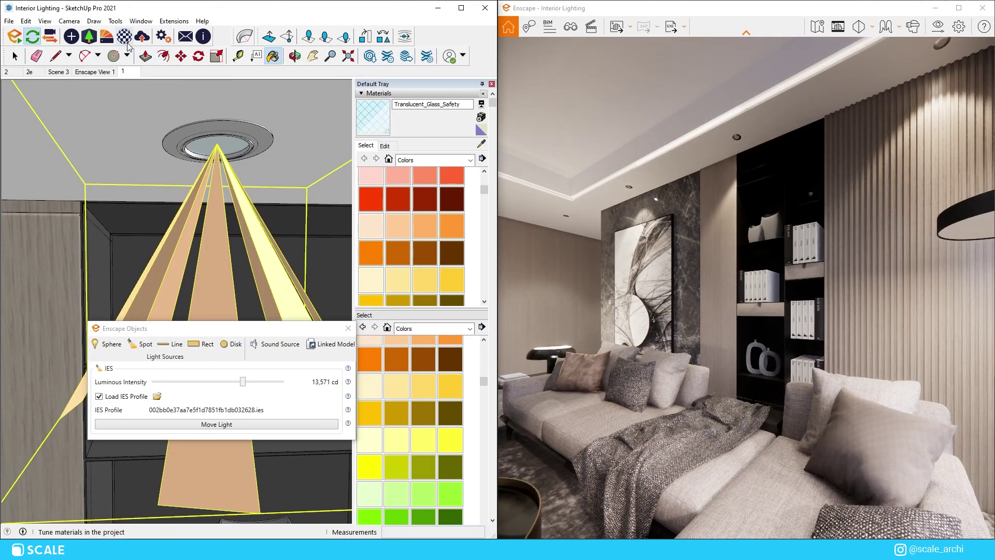
# - Set the Translucent_Glass_Safety material type to Self-illuminated and move its editor aside
pyautogui.click(124, 37)
pyautogui.click(302, 100)
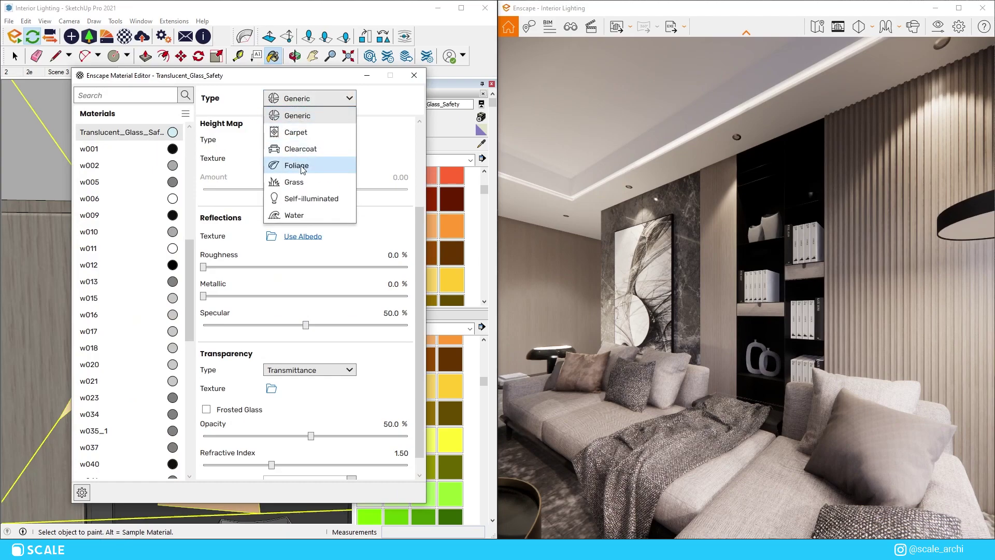
pyautogui.click(311, 195)
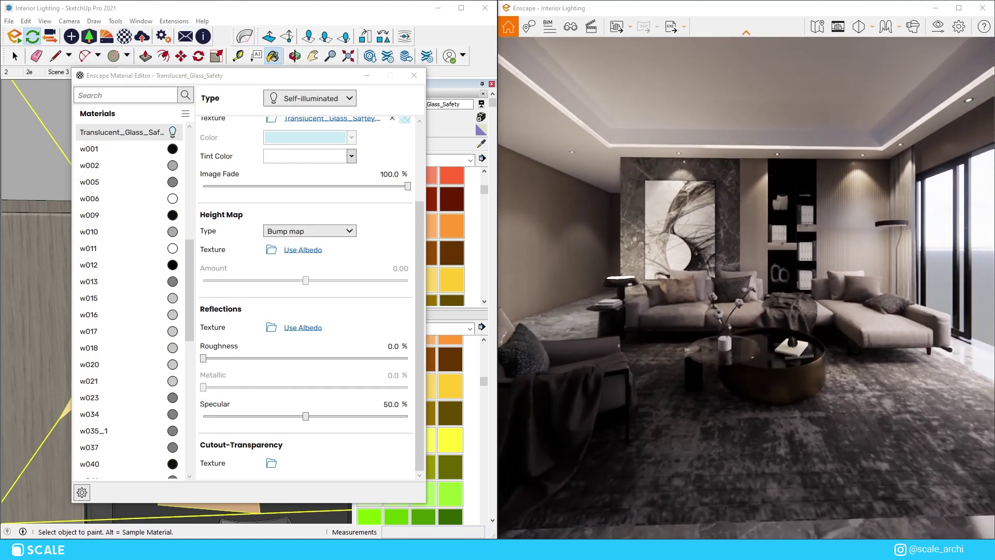
pyautogui.click(366, 76)
pyautogui.scroll(-5, 239, 299)
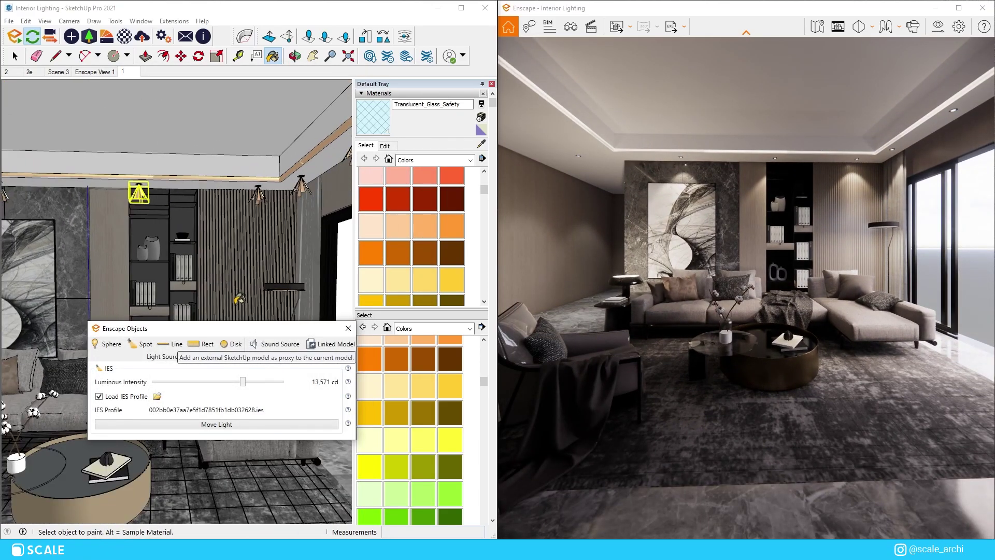
pyautogui.moveTo(260, 331); pyautogui.dragTo(281, 442)
pyautogui.scroll(5, 296, 286)
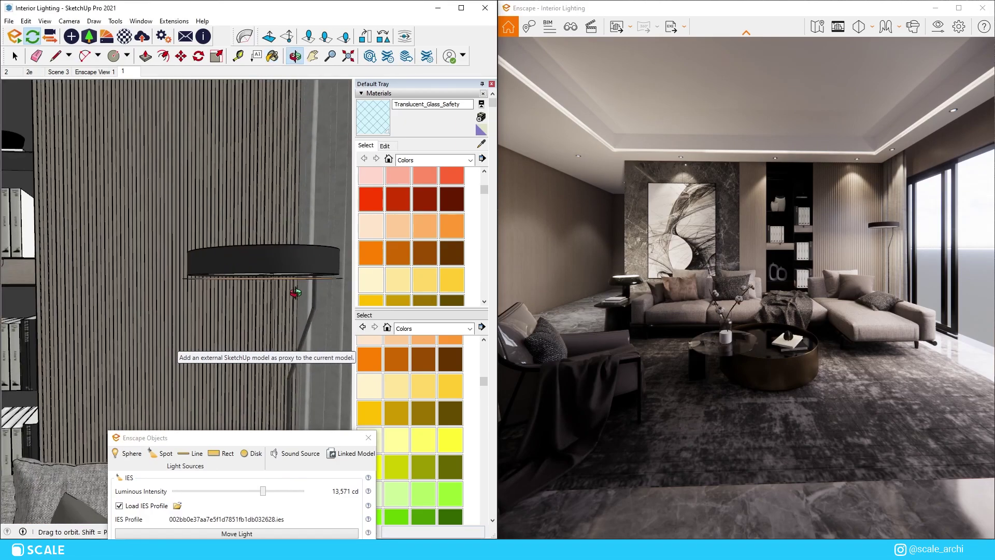
pyautogui.scroll(3, 310, 223)
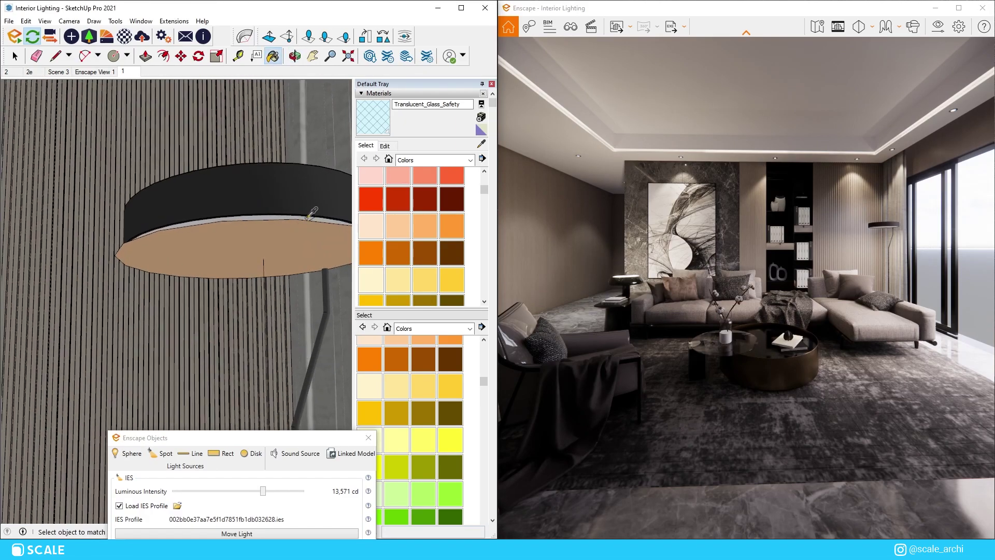
# - Make the lamp shade material w181 Self-illuminated again and close the editor
pyautogui.click(125, 38)
pyautogui.click(309, 98)
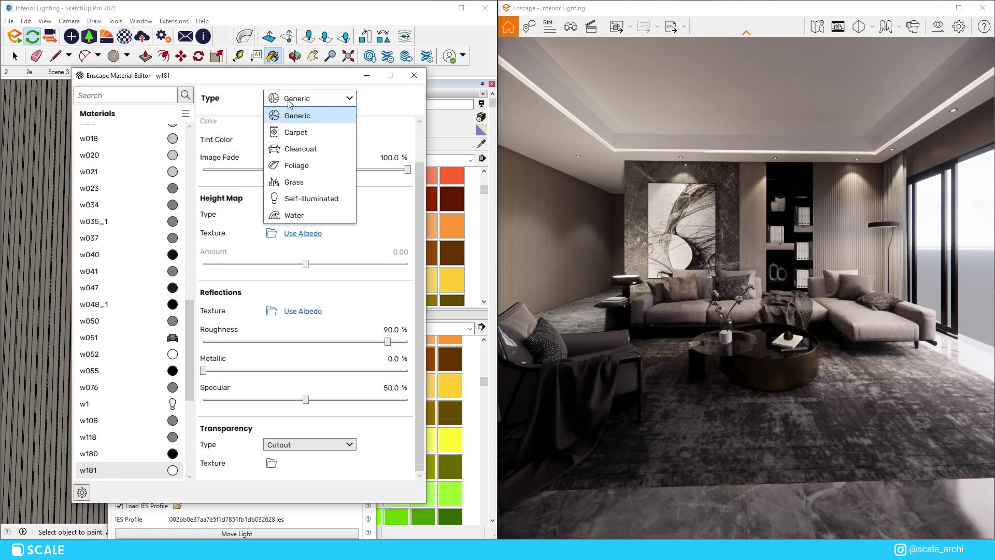
pyautogui.click(306, 199)
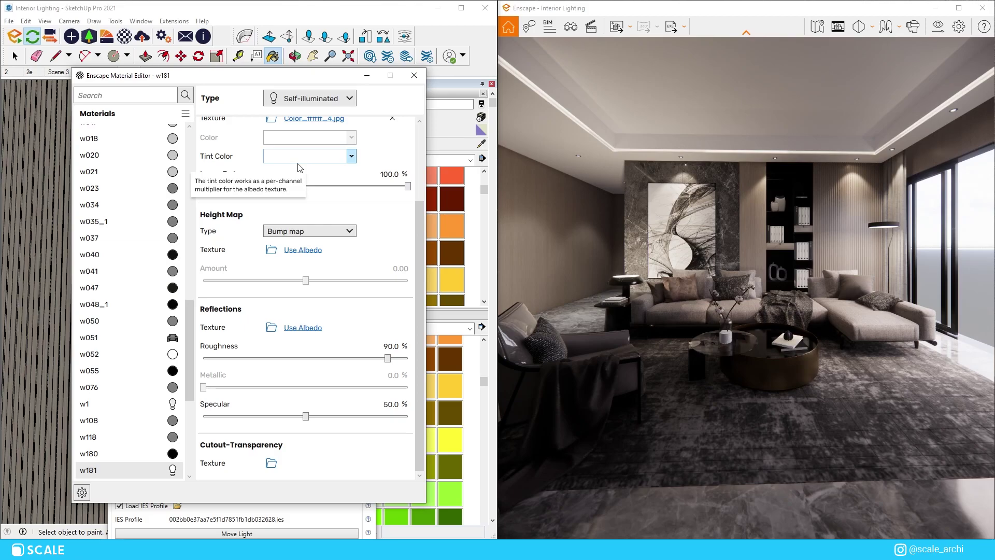
pyautogui.click(413, 76)
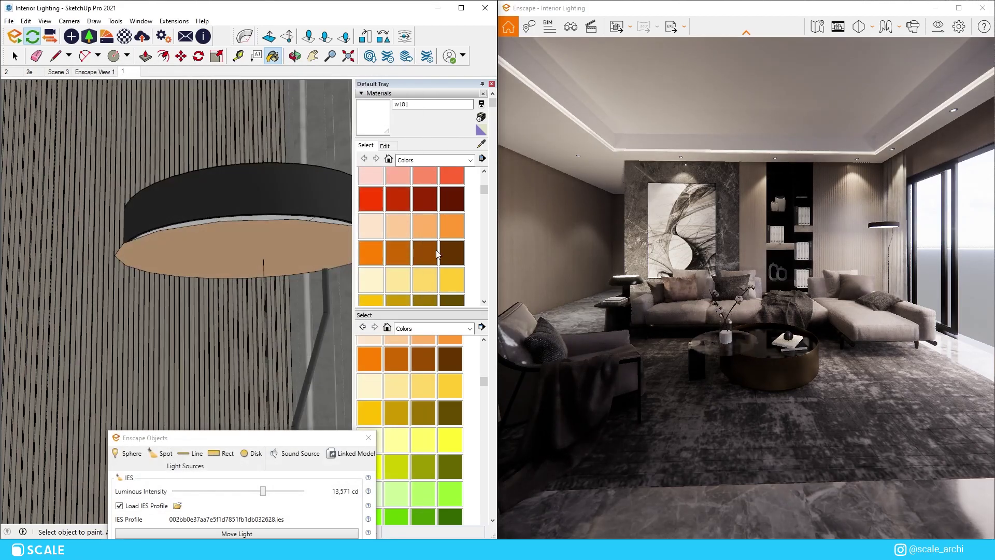
pyautogui.click(50, 37)
# - Maximize the render and set Artificial Light Brightness to 98% on the Atmosphere tab
pyautogui.moveTo(281, 167); pyautogui.dragTo(749, 210)
pyautogui.click(958, 8)
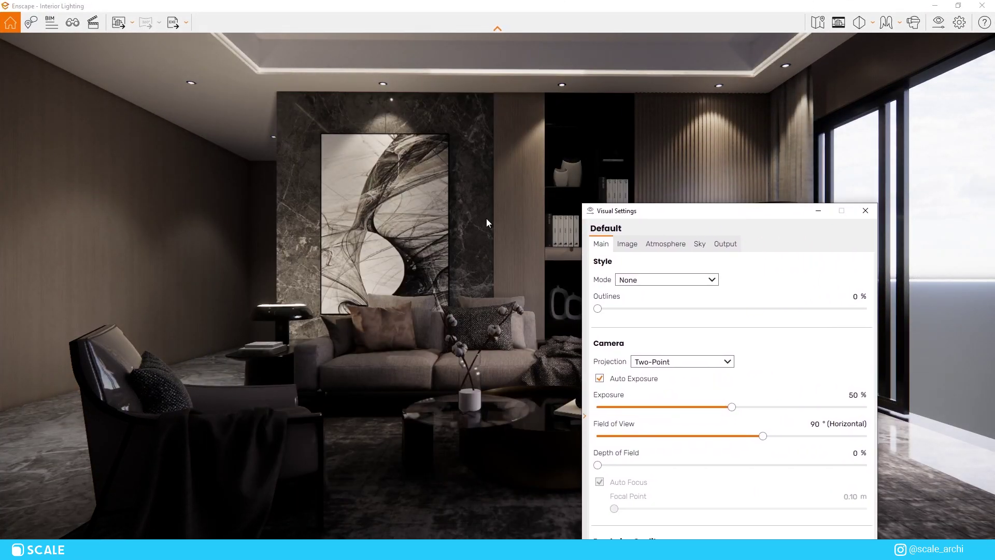
pyautogui.moveTo(659, 216); pyautogui.dragTo(840, 180)
pyautogui.click(140, 98)
pyautogui.moveTo(861, 447)
pyautogui.mouseDown()
pyautogui.moveTo(981, 450)
pyautogui.moveTo(780, 451)
pyautogui.moveTo(947, 448)
pyautogui.moveTo(806, 447)
pyautogui.moveTo(865, 449)
pyautogui.mouseUp()
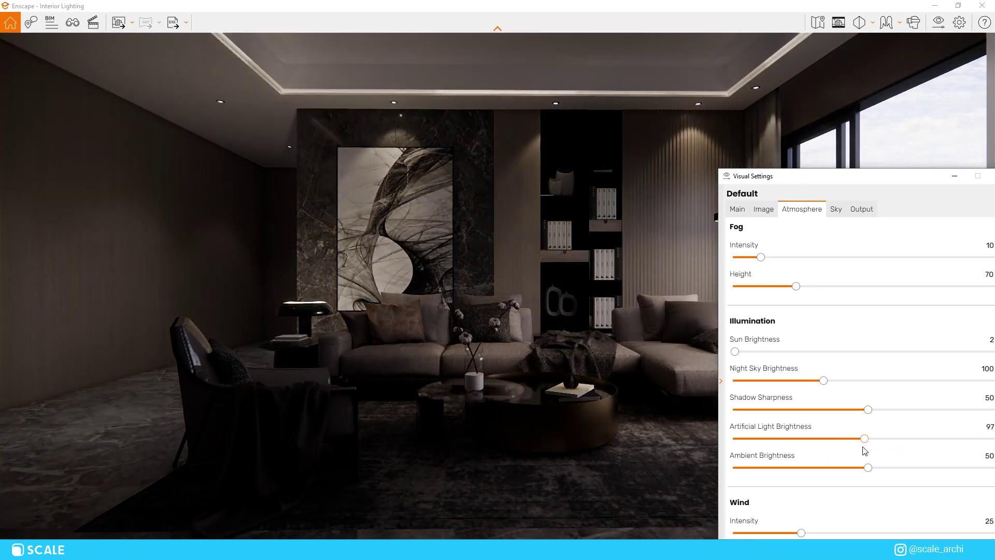
pyautogui.moveTo(848, 177); pyautogui.dragTo(792, 149)
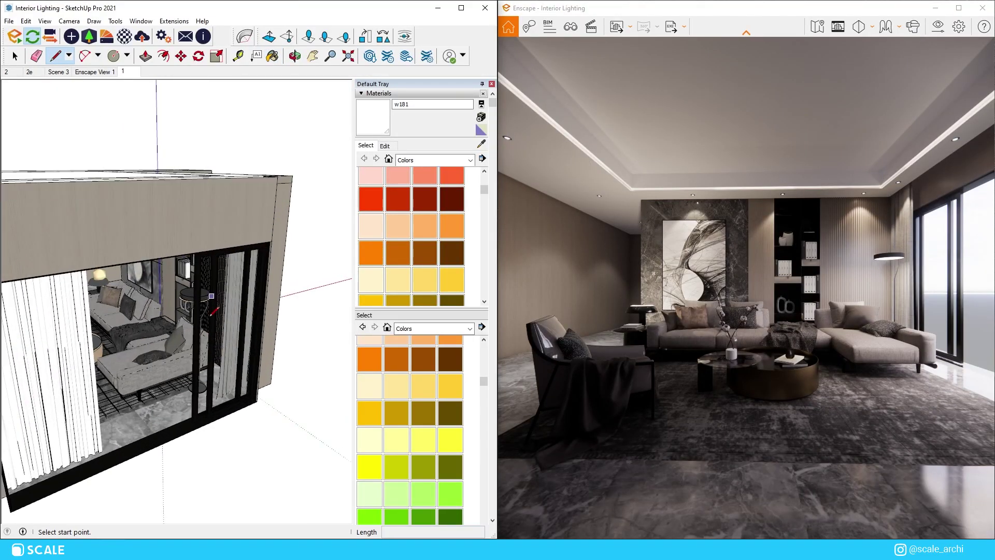
# - Place an Enscape spot light outside the glass door, aimed into the room
pyautogui.scroll(-6, 152, 387)
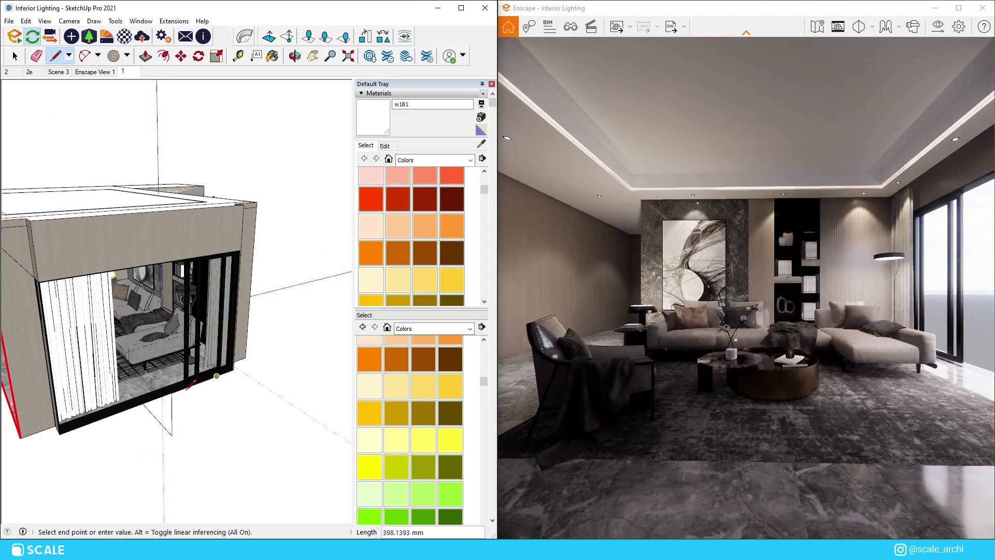
pyautogui.scroll(6, 224, 376)
pyautogui.moveTo(262, 414); pyautogui.dragTo(247, 417, button='middle')
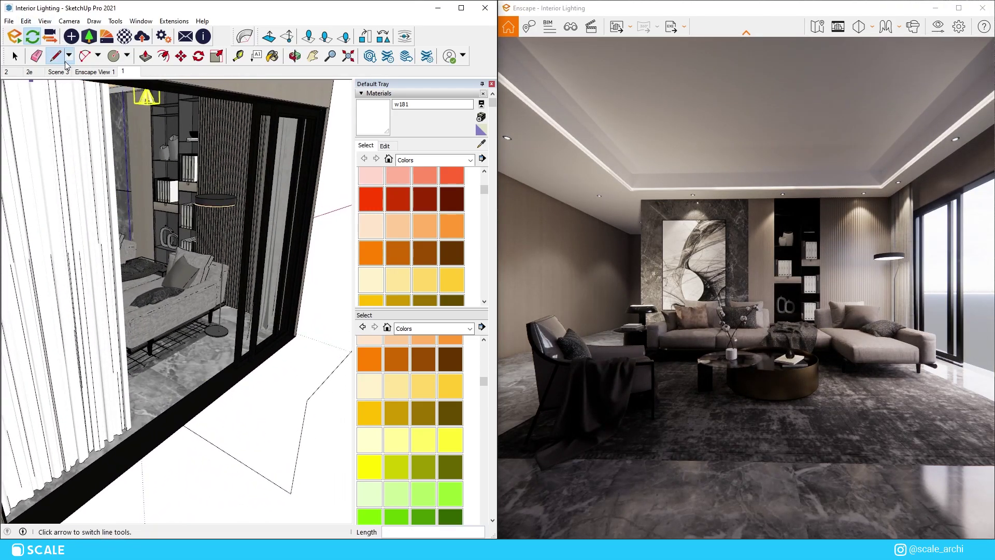
pyautogui.click(72, 36)
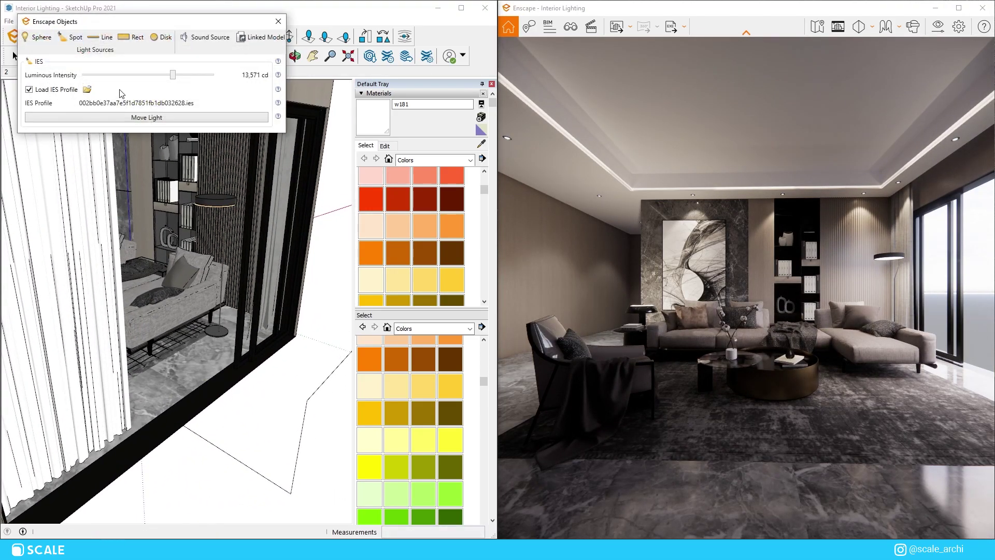
pyautogui.click(308, 403)
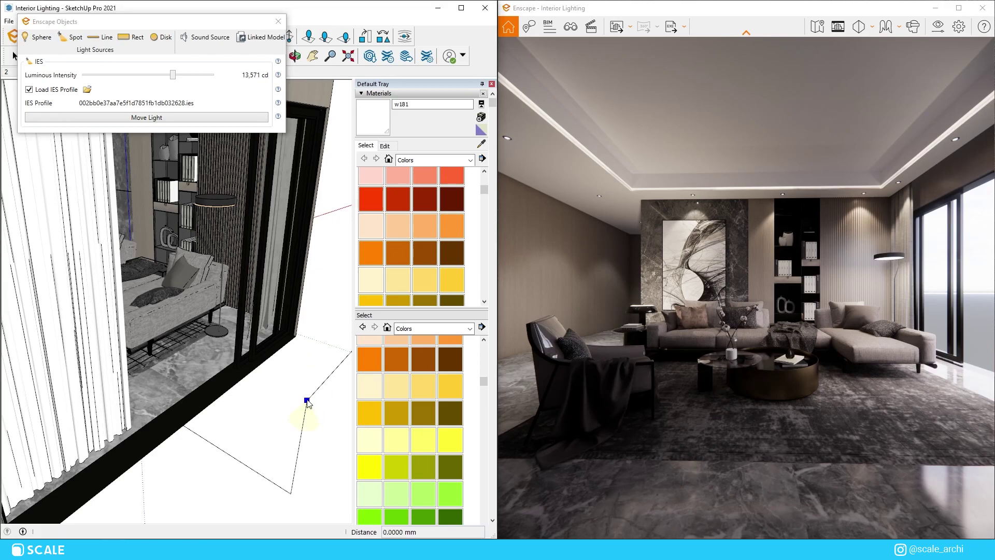
pyautogui.click(195, 350)
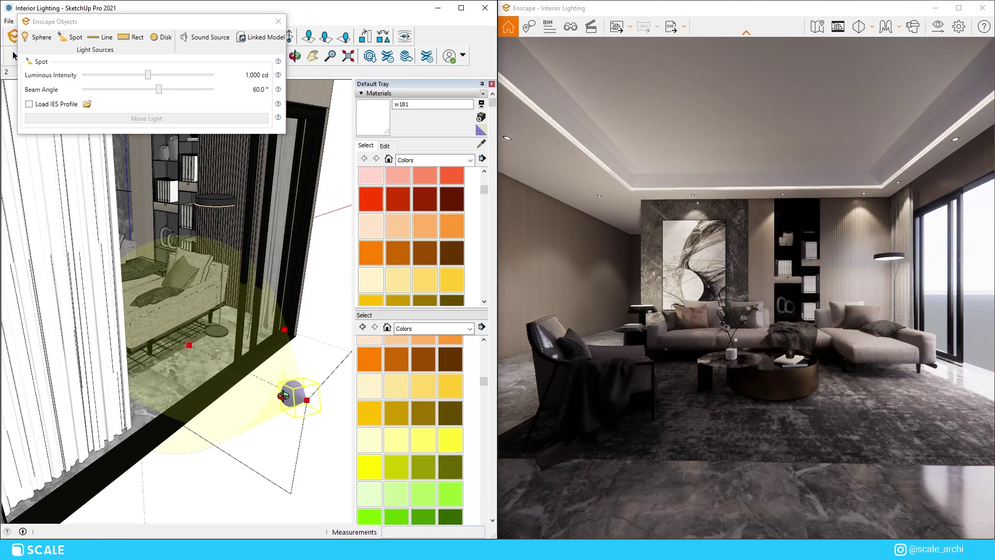
pyautogui.moveTo(290, 396); pyautogui.dragTo(134, 416, button='middle')
# - Copy the spot light into a row with the 8x array
pyautogui.press('m')
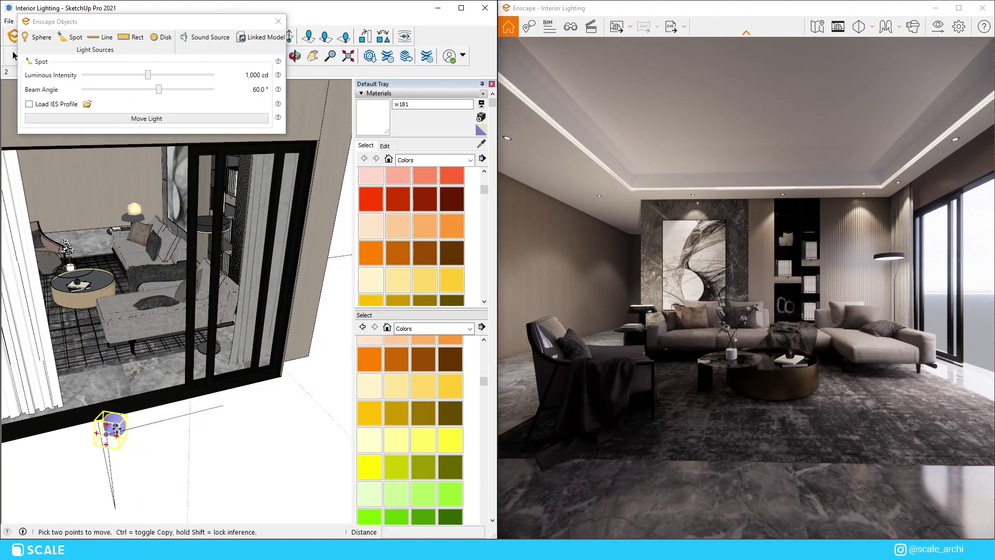
pyautogui.scroll(3, 119, 430)
pyautogui.press('ctrl')
pyautogui.click(123, 431)
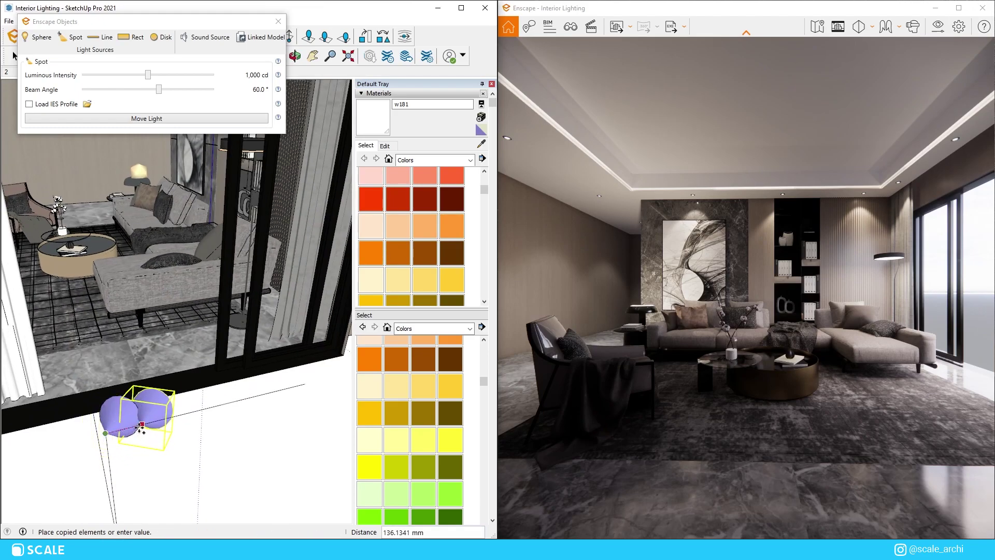
pyautogui.click(141, 428)
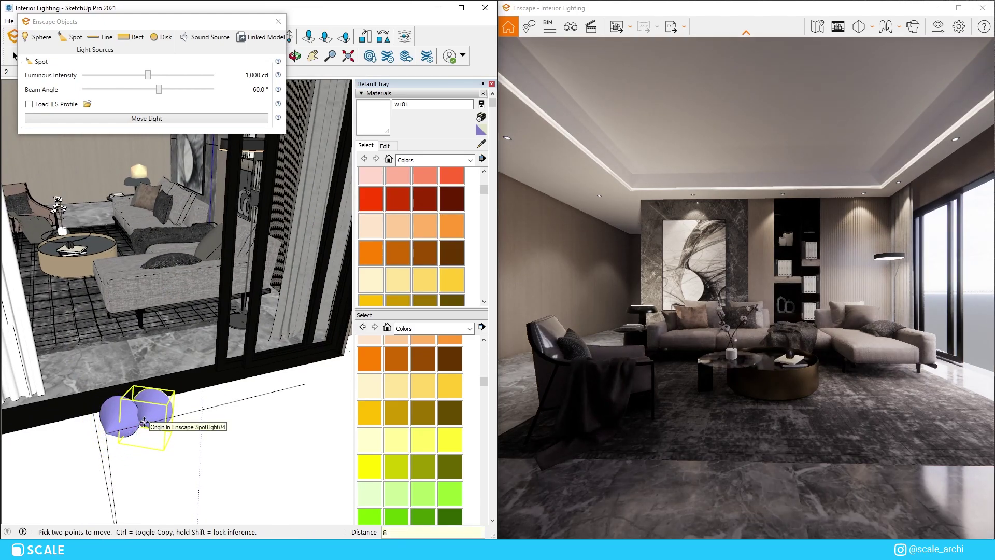
pyautogui.write('8x')
pyautogui.press('Return')
pyautogui.moveTo(148, 419)
pyautogui.moveTo(156, 415); pyautogui.dragTo(177, 392, button='middle')
pyautogui.press('space')
# - Raise a spot light's luminous intensity and widen its beam angle
pyautogui.click(173, 386)
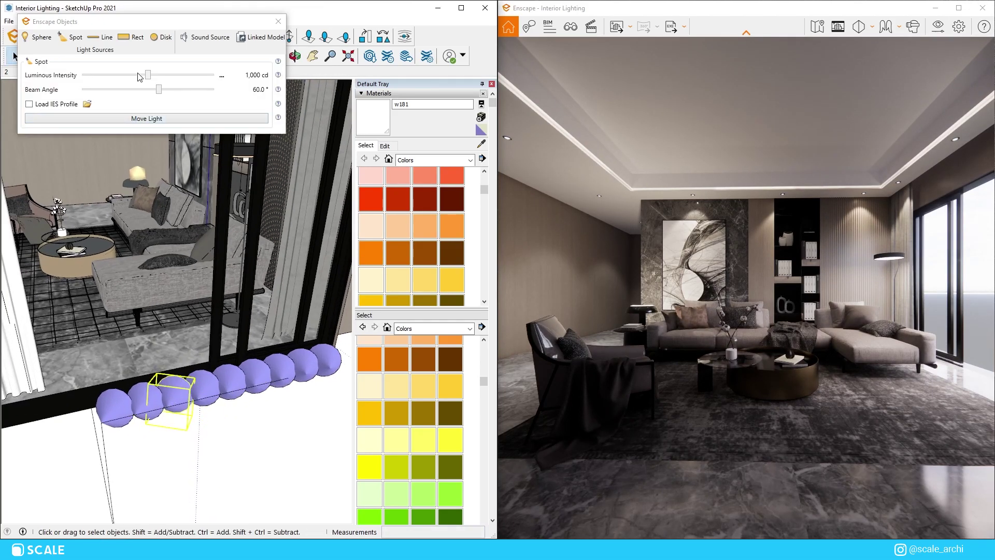
pyautogui.moveTo(145, 76); pyautogui.dragTo(186, 81)
pyautogui.moveTo(218, 363); pyautogui.dragTo(248, 384, button='middle')
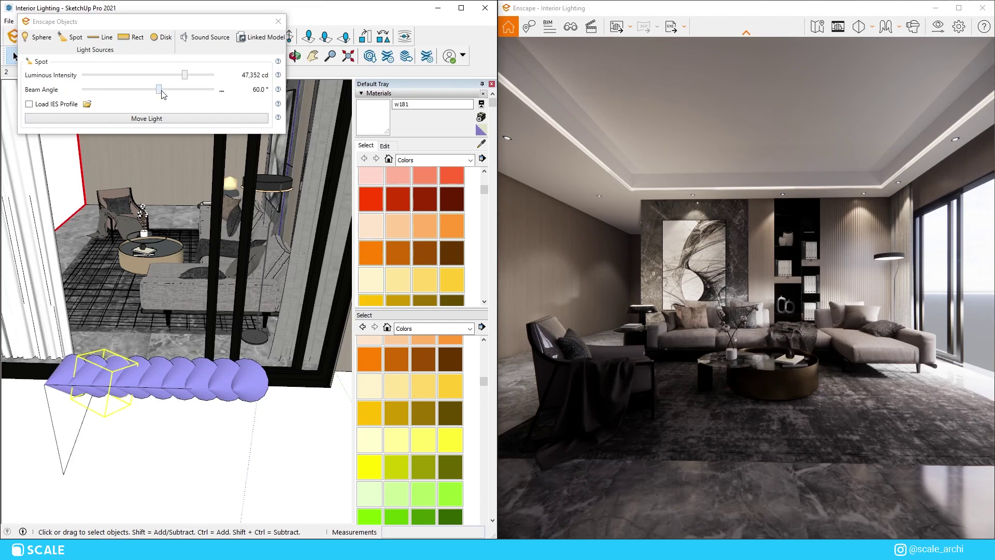
pyautogui.moveTo(162, 94); pyautogui.dragTo(199, 91)
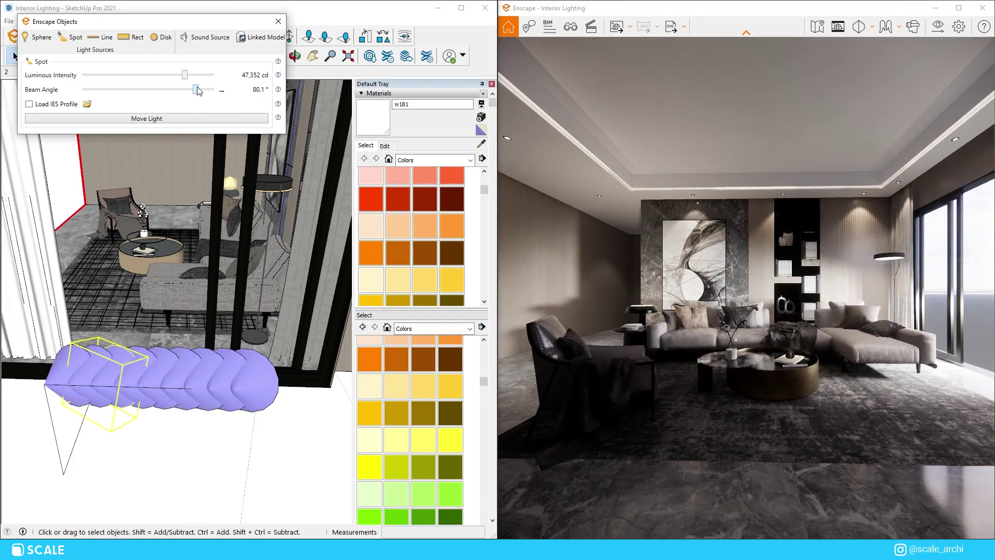
# - Reposition the outside spot light lower and to the right by the glass door
pyautogui.moveTo(250, 393); pyautogui.dragTo(182, 301, button='middle')
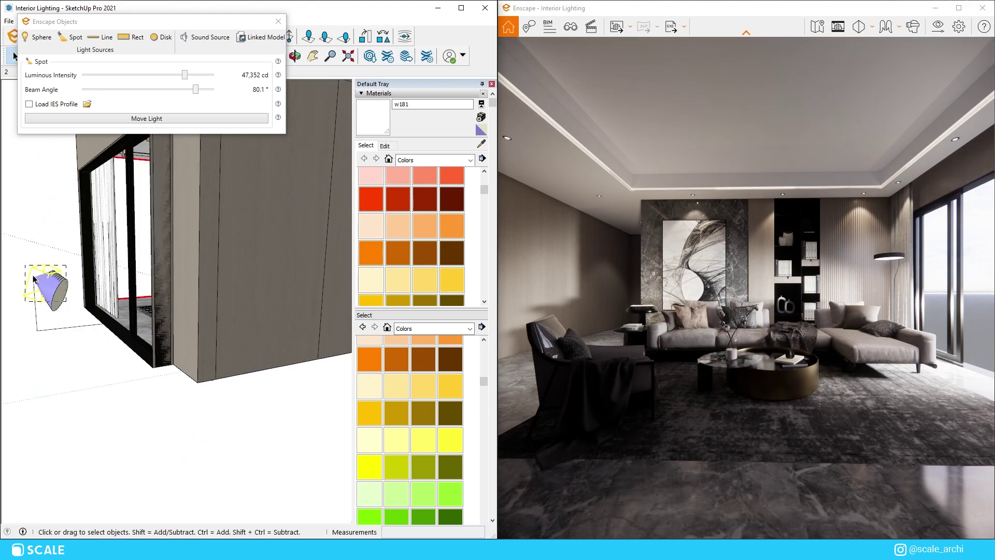
pyautogui.click(44, 317)
pyautogui.click(35, 309)
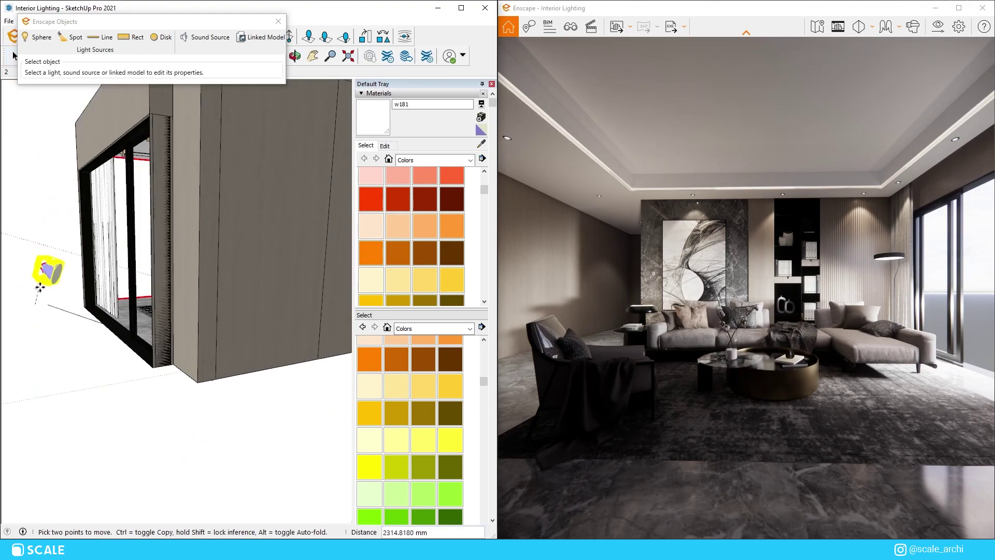
pyautogui.click(54, 299)
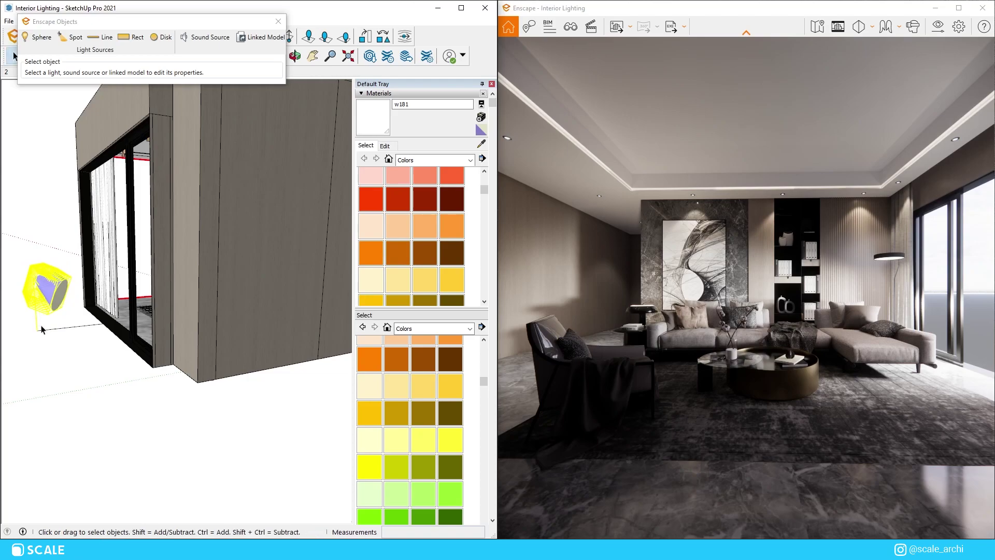
pyautogui.click(54, 299)
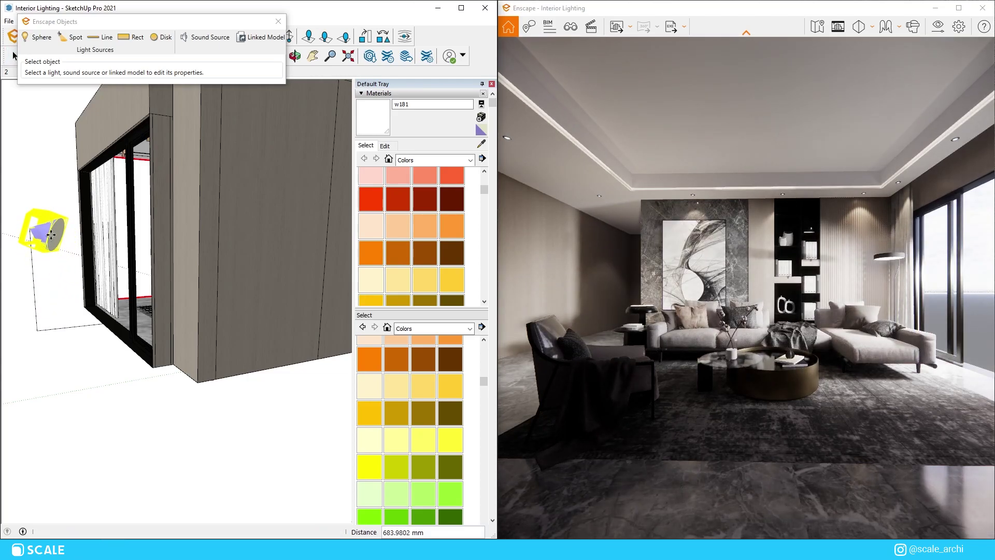
pyautogui.moveTo(51, 236); pyautogui.dragTo(118, 278, button='middle')
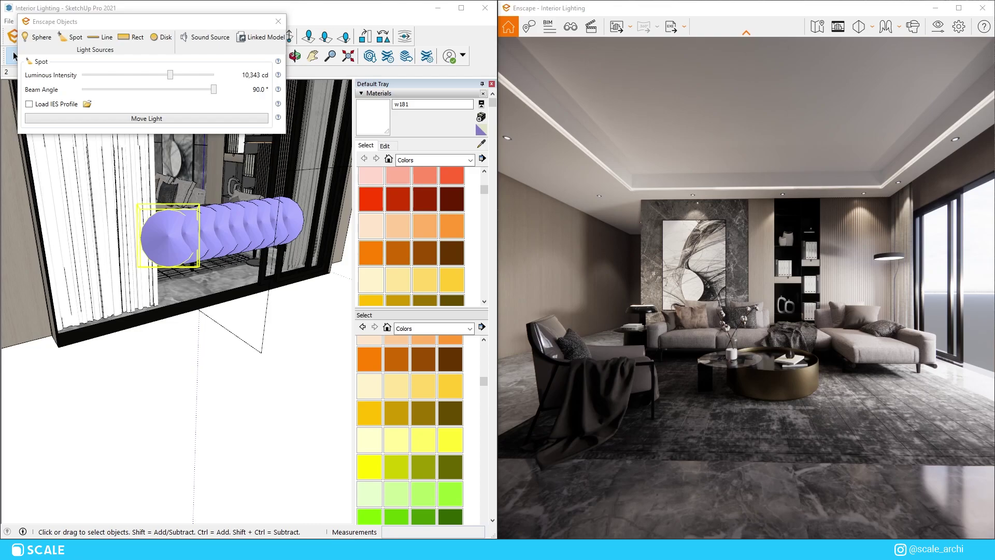
# - Set Ambient Brightness to 100% in Visual Settings, then close the window
pyautogui.click(938, 27)
pyautogui.moveTo(820, 152)
pyautogui.mouseDown()
pyautogui.moveTo(439, 83)
pyautogui.moveTo(312, 81)
pyautogui.mouseUp()
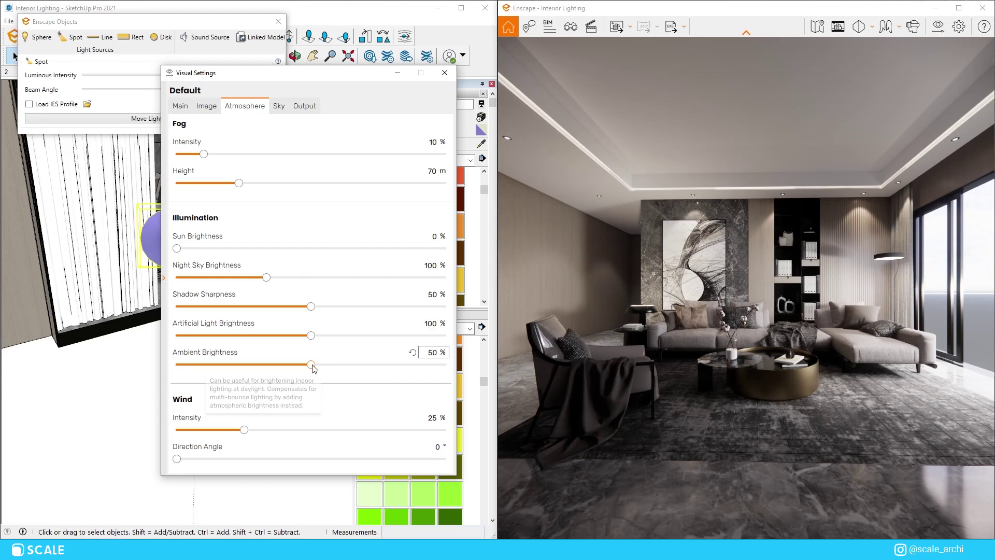
pyautogui.moveTo(311, 365); pyautogui.dragTo(321, 365)
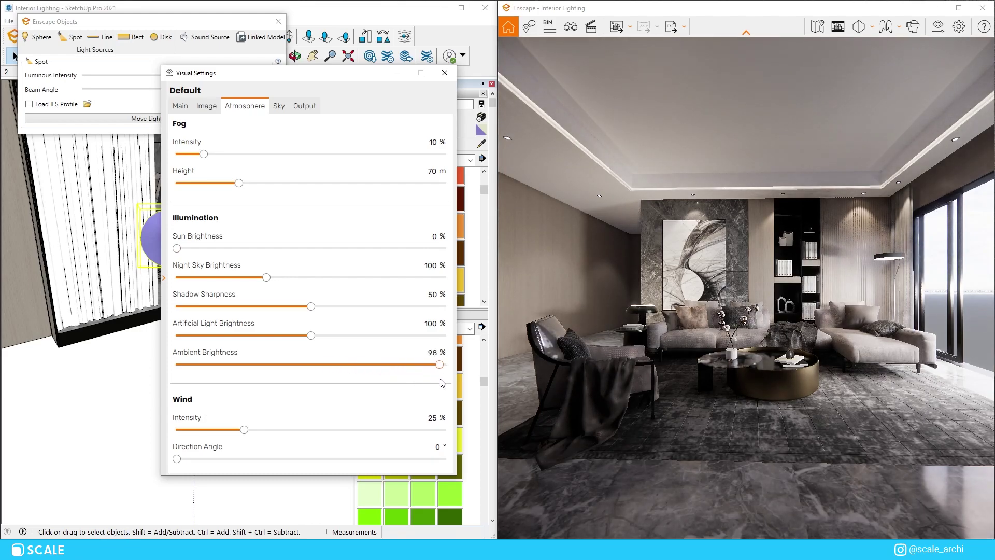
pyautogui.moveTo(443, 384); pyautogui.dragTo(357, 397)
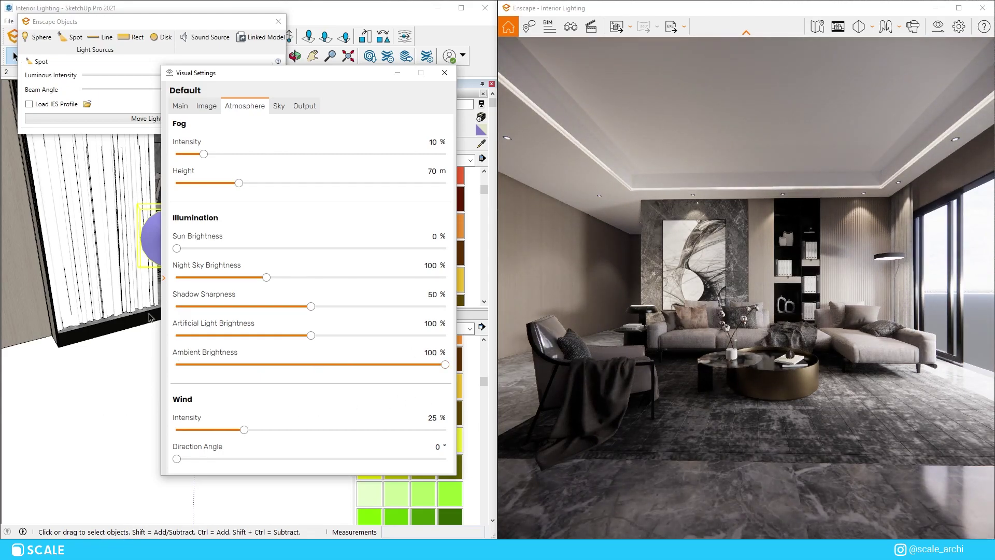
pyautogui.click(398, 73)
# - Deselect the spot light and orbit the view into the room
pyautogui.click(294, 381)
pyautogui.moveTo(193, 364)
pyautogui.mouseDown(button='middle')
pyautogui.moveTo(298, 357)
pyautogui.moveTo(103, 296)
pyautogui.moveTo(125, 280)
pyautogui.moveTo(122, 291)
pyautogui.mouseUp(button='middle')
pyautogui.scroll(3, 102, 296)
# - Place a line light by the armchair, lift it upright and lengthen it to 1.28 m
pyautogui.click(101, 37)
pyautogui.click(122, 290)
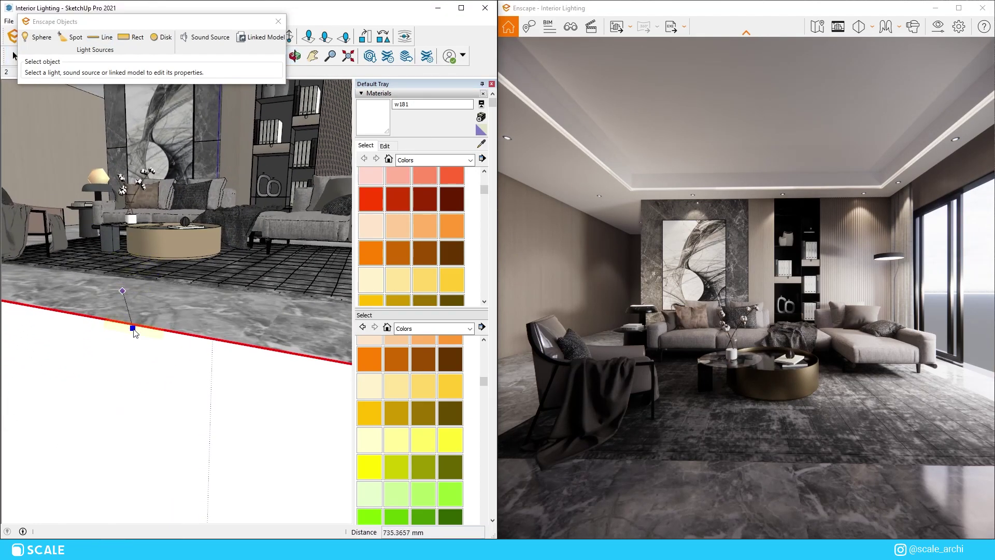
pyautogui.moveTo(133, 332)
pyautogui.mouseDown(button='middle')
pyautogui.moveTo(123, 291)
pyautogui.moveTo(121, 318)
pyautogui.mouseUp(button='middle')
pyautogui.click(150, 290)
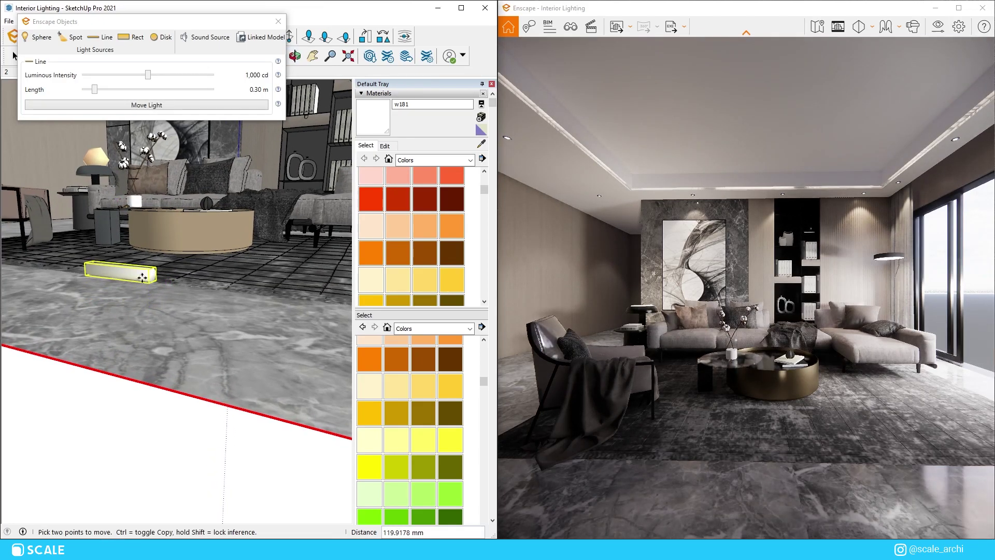
pyautogui.press('m')
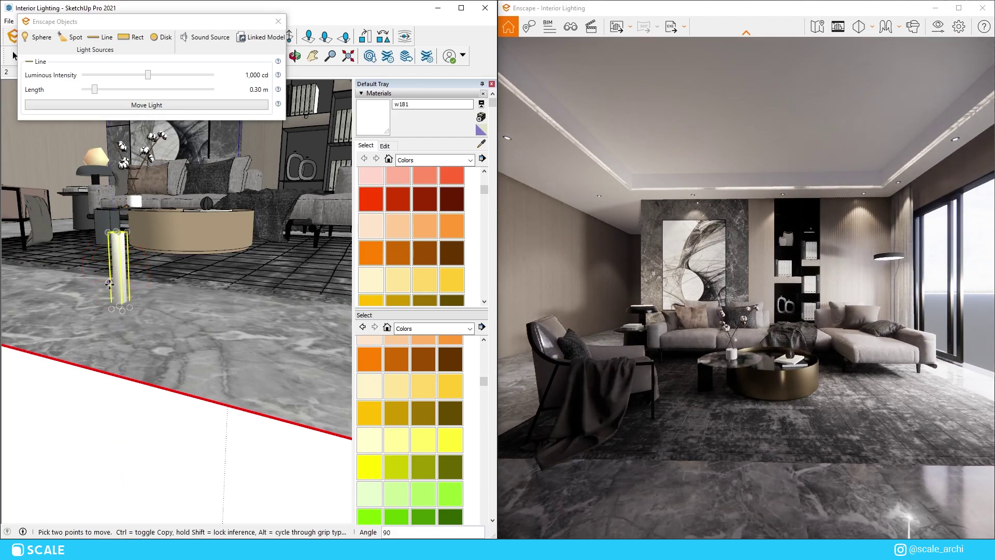
pyautogui.moveTo(125, 190); pyautogui.dragTo(118, 151)
pyautogui.moveTo(99, 94); pyautogui.dragTo(142, 95)
pyautogui.scroll(-3, 232, 373)
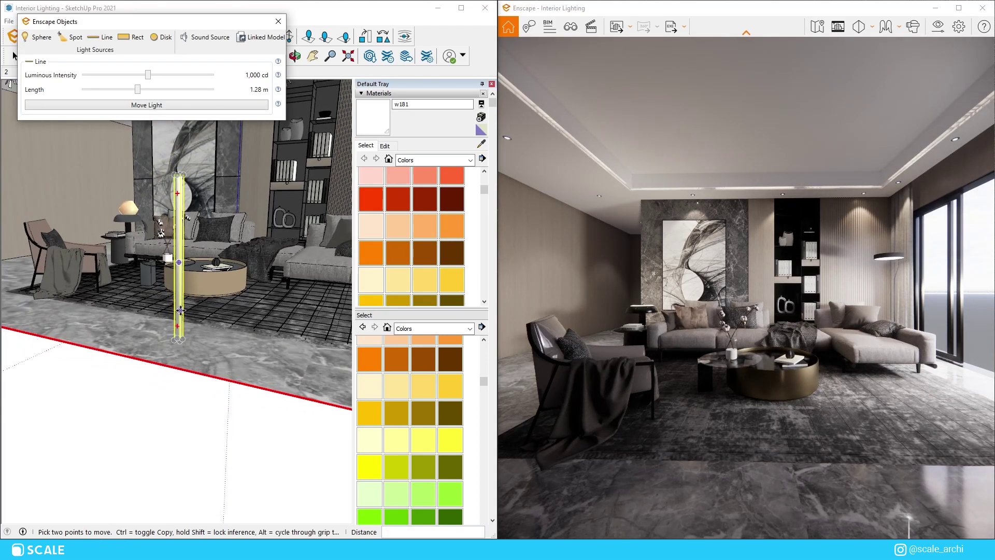
pyautogui.moveTo(180, 310); pyautogui.dragTo(120, 122, button='middle')
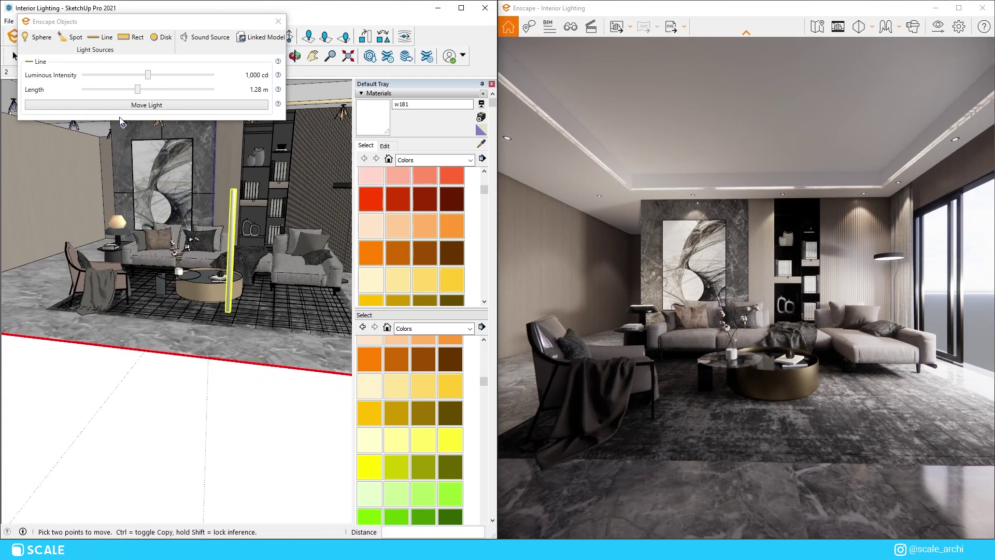
# - Set the line light to 4,834 cd and copy it into a row of lights
pyautogui.moveTo(150, 76); pyautogui.dragTo(163, 76)
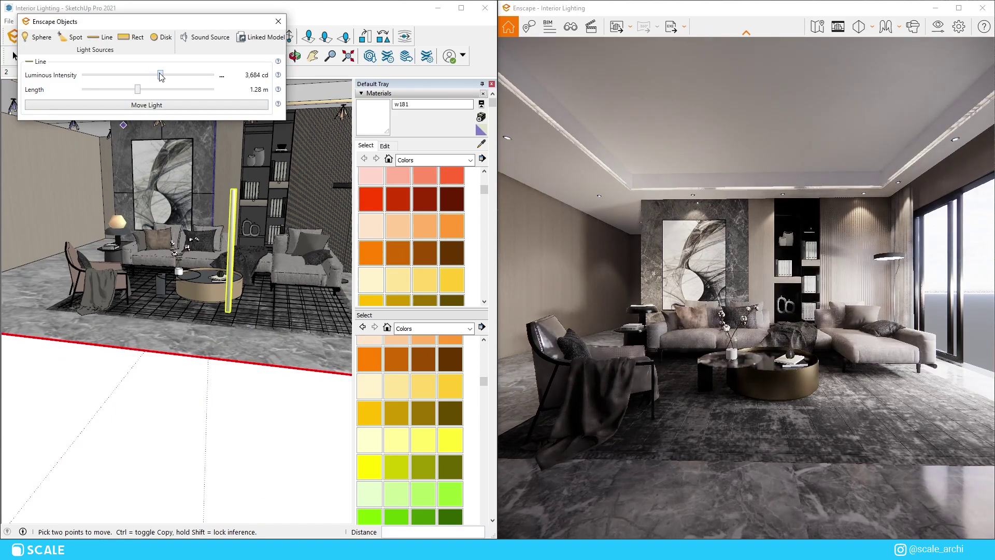
pyautogui.scroll(5, 239, 316)
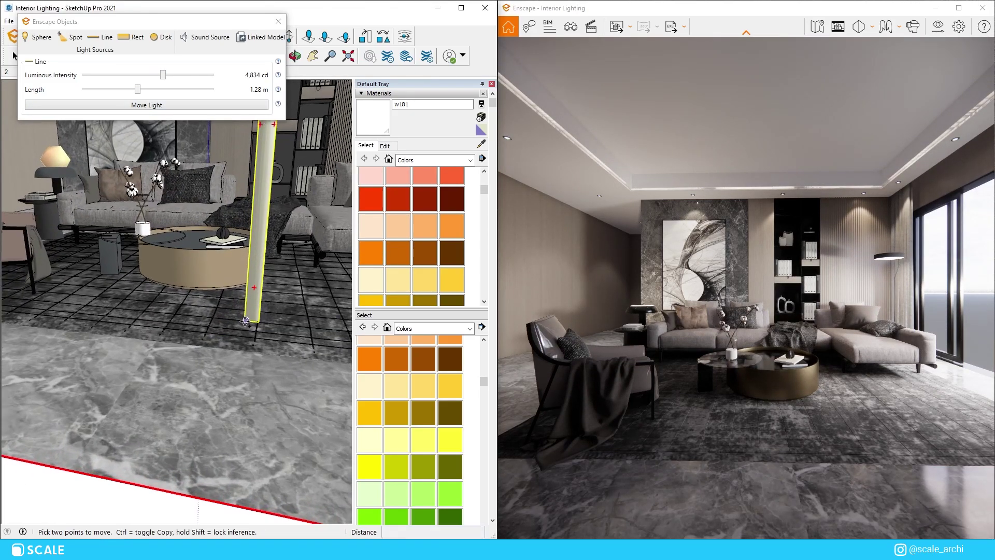
pyautogui.click(246, 320)
pyautogui.moveTo(259, 332); pyautogui.dragTo(243, 363, button='middle')
pyautogui.click(232, 381)
pyautogui.press('space')
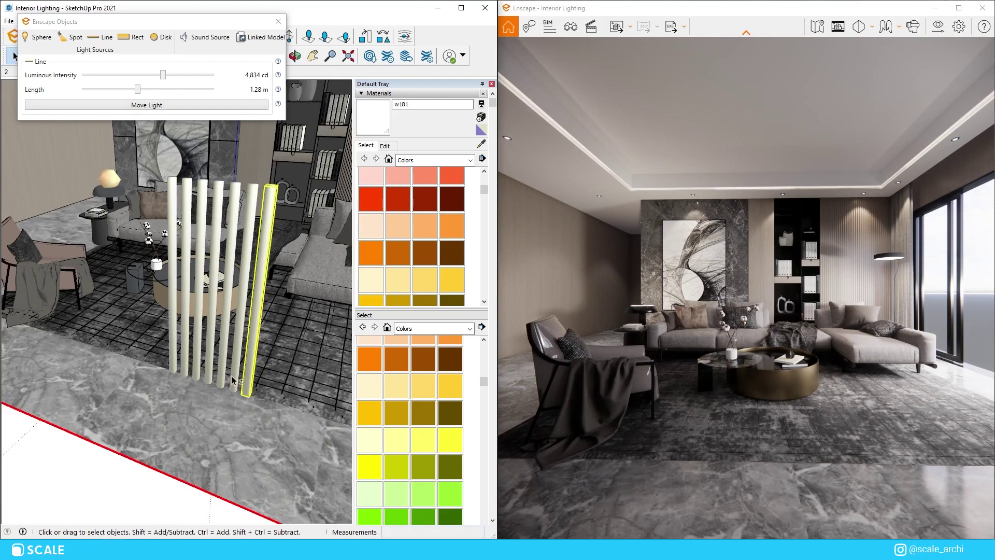
pyautogui.keyDown('shift'); pyautogui.click(232, 381); pyautogui.keyUp('shift')
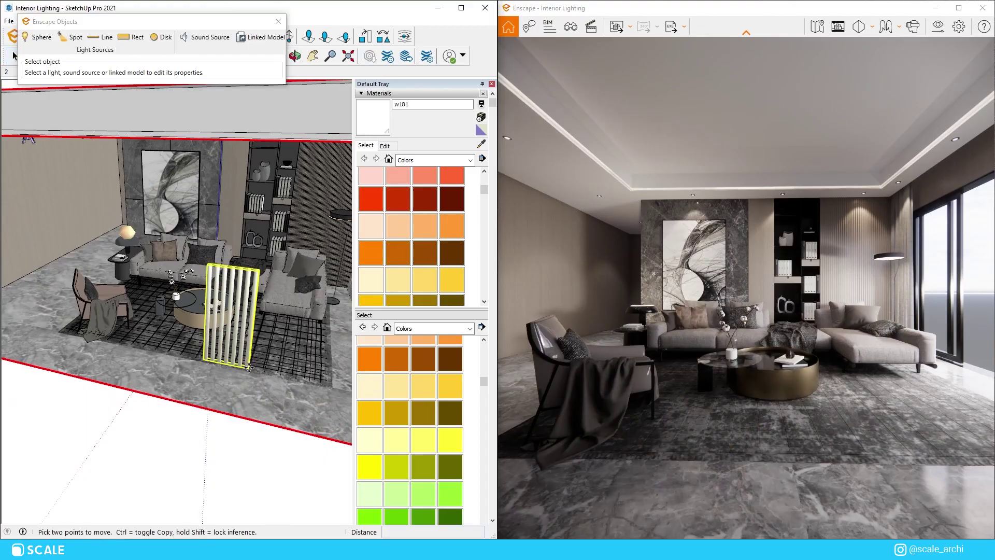
# - Move the light screen beside the armchair and rotate it -120° toward the sofa
pyautogui.click(248, 367)
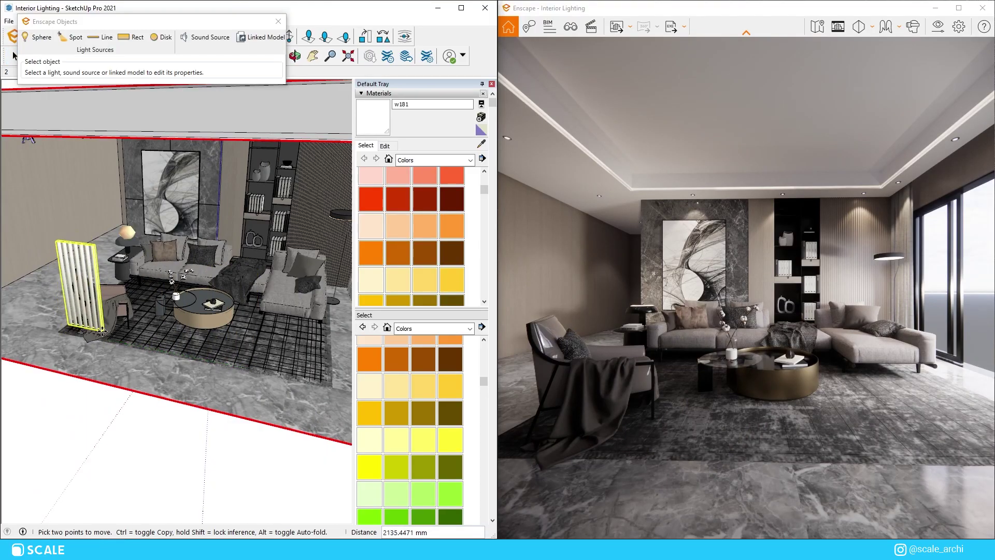
pyautogui.click(102, 331)
pyautogui.scroll(4, 186, 263)
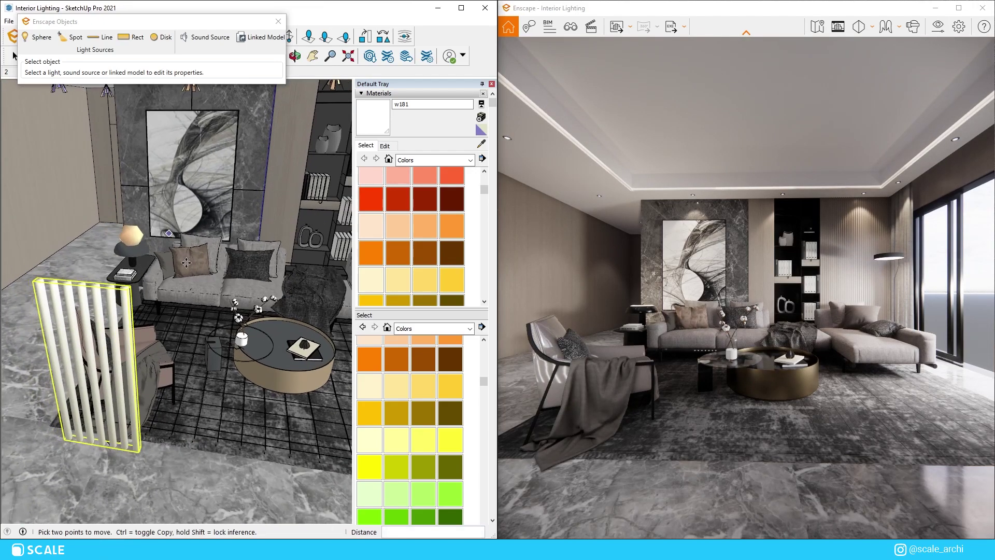
pyautogui.moveTo(186, 263); pyautogui.dragTo(107, 319, button='middle')
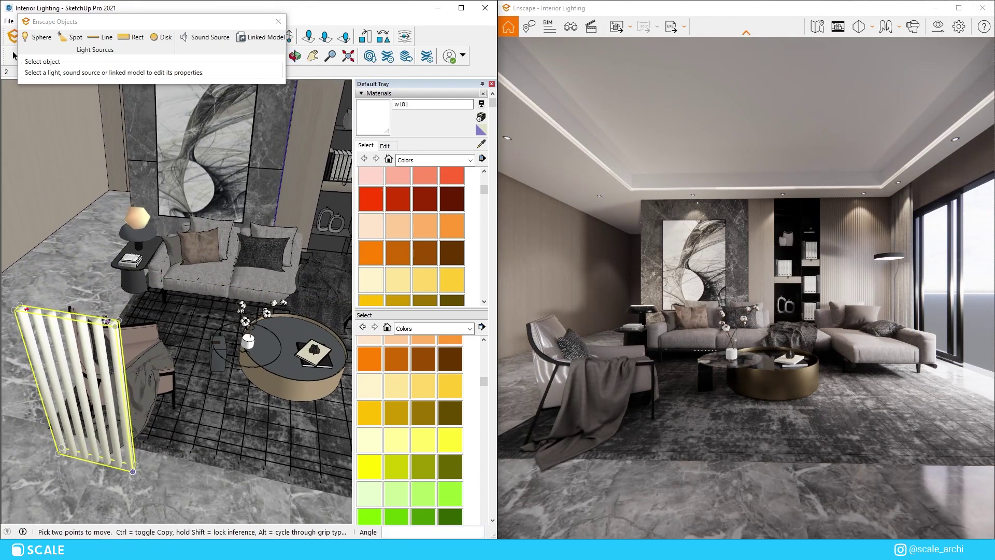
pyautogui.moveTo(105, 322); pyautogui.dragTo(102, 337)
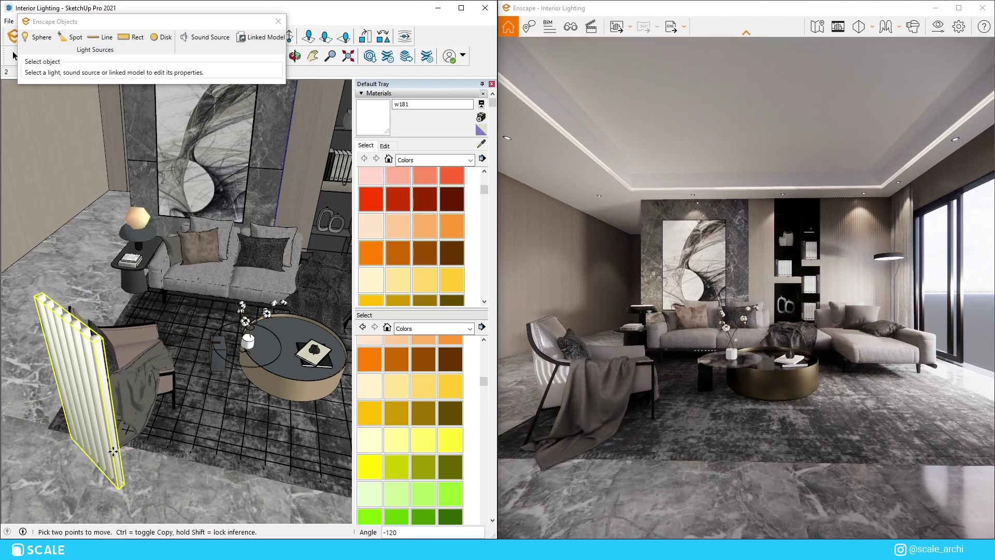
pyautogui.moveTo(102, 338); pyautogui.dragTo(103, 358, button='middle')
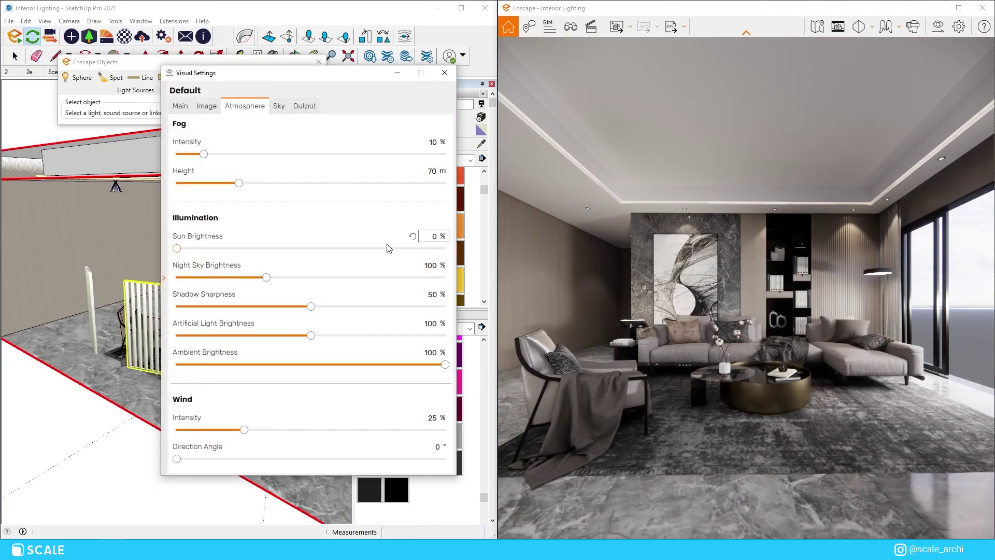
# - Shift the Visual Settings window left and check its Image correction and effects settings
pyautogui.moveTo(323, 79); pyautogui.dragTo(297, 77)
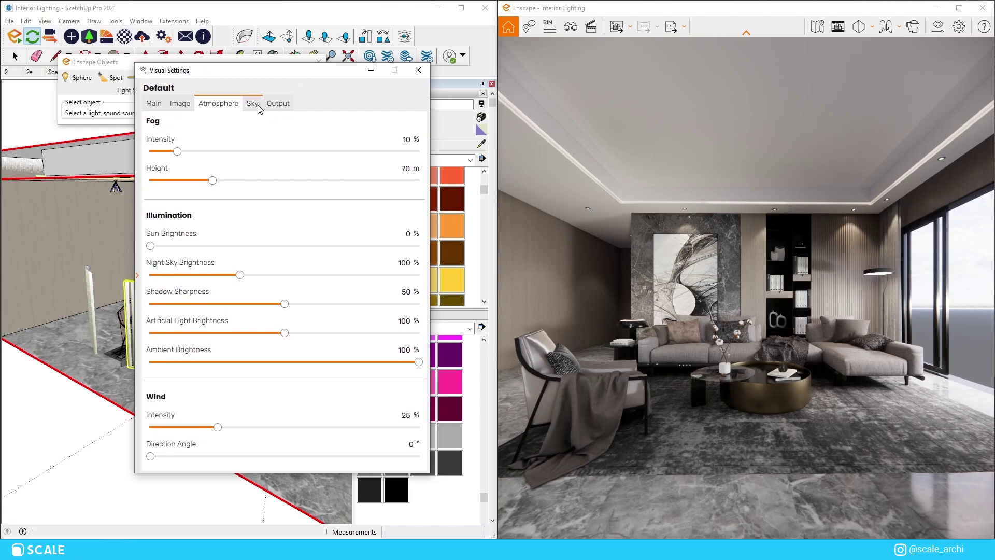
pyautogui.click(181, 104)
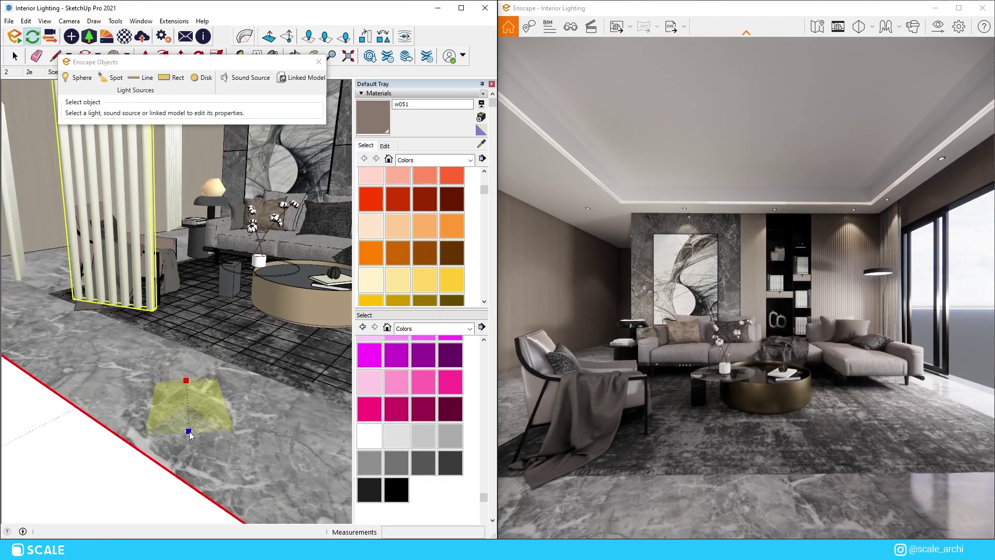
# - Place a Rect light on the floor near the line-light screen
pyautogui.moveTo(93, 61); pyautogui.dragTo(76, 85)
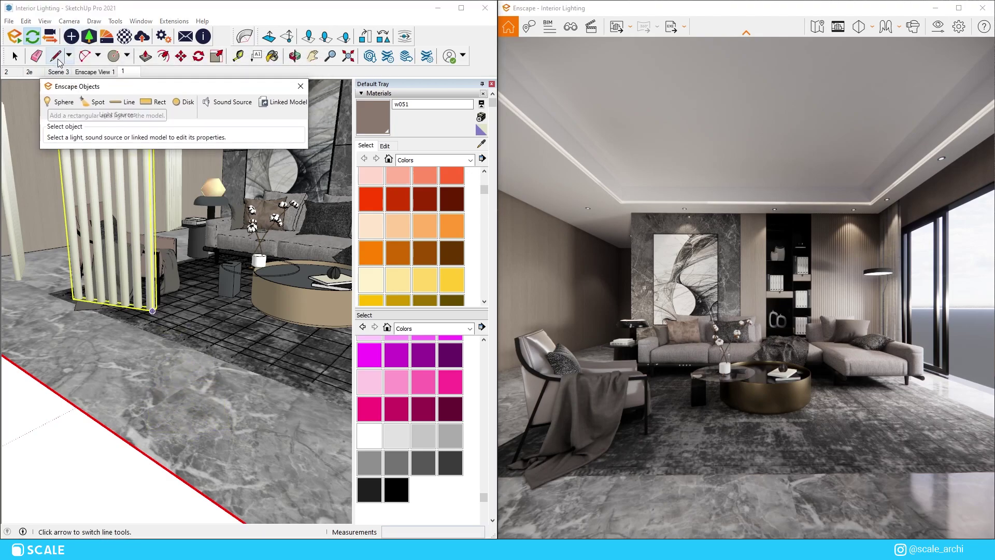
pyautogui.press('l')
pyautogui.scroll(-3, 140, 369)
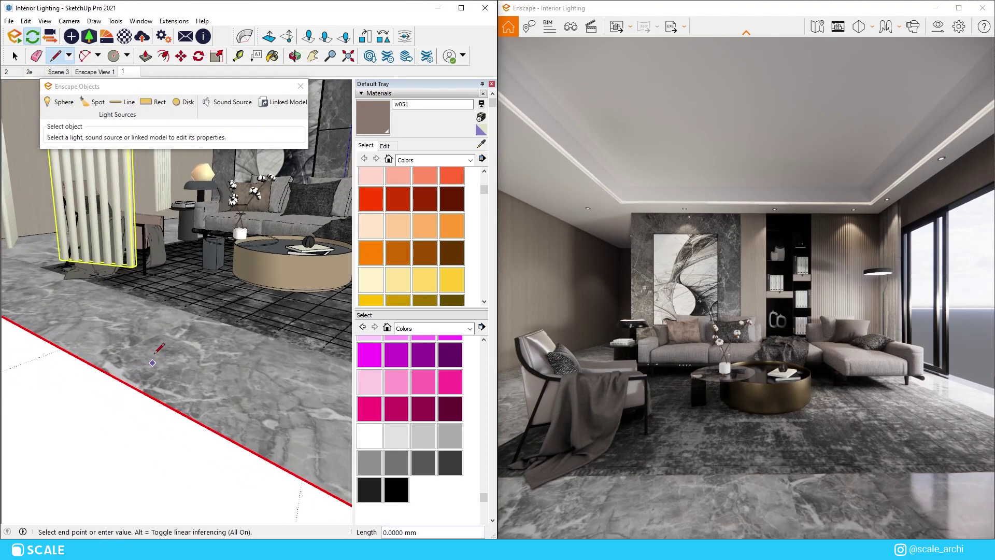
pyautogui.click(146, 103)
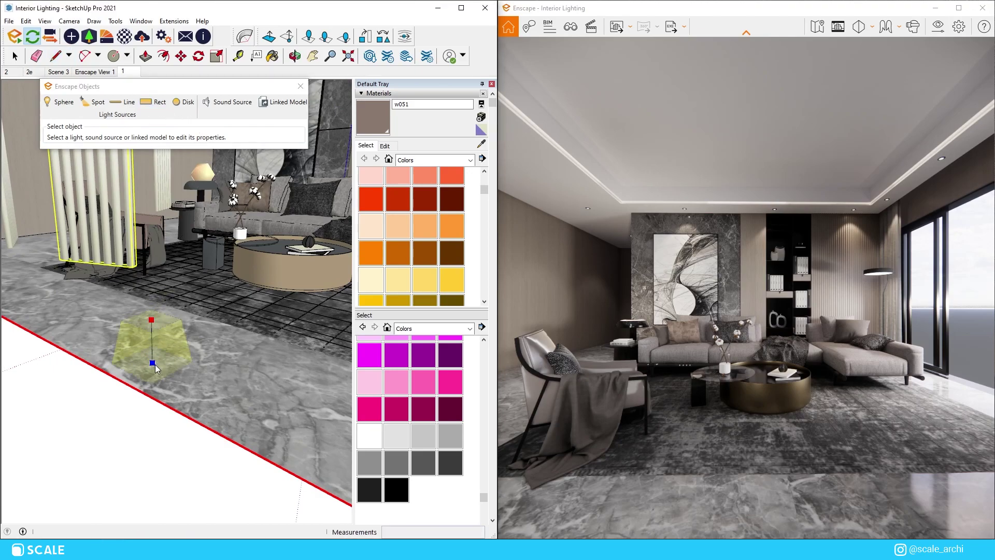
pyautogui.click(155, 366)
pyautogui.moveTo(156, 362)
pyautogui.mouseDown(button='middle')
pyautogui.moveTo(151, 337)
pyautogui.moveTo(103, 336)
pyautogui.moveTo(136, 315)
pyautogui.moveTo(249, 342)
pyautogui.mouseUp(button='middle')
# - Copy the rect light with Move+Ctrl and 3x into an evenly spaced row of four
pyautogui.press('m')
pyautogui.press('m')
pyautogui.press('ctrl')
pyautogui.click(266, 358)
pyautogui.click(222, 358)
pyautogui.write('3x')
pyautogui.press('Return')
pyautogui.press('space')
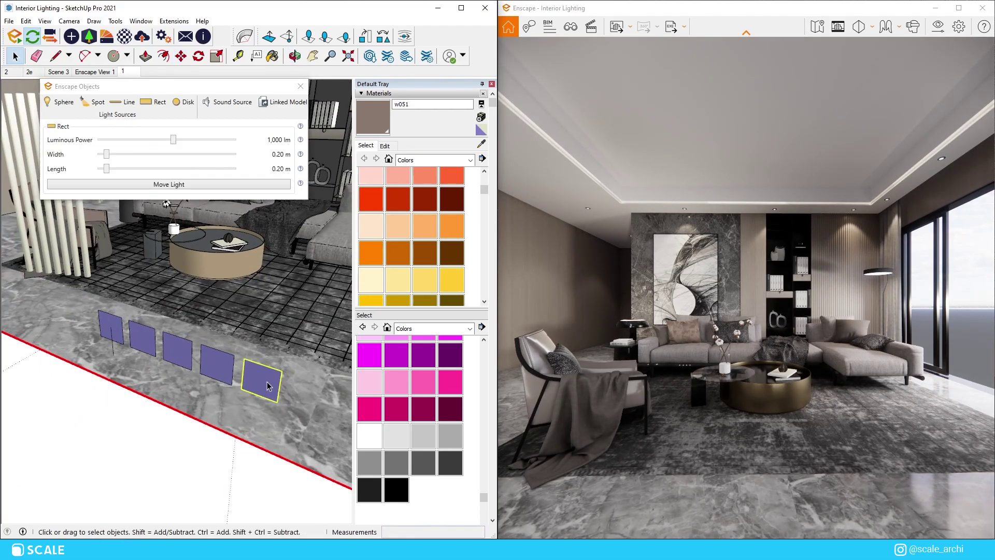
# - Copy the row of rect lights upward into a stacked wall of lights
pyautogui.press('ctrl')
pyautogui.click(238, 394)
pyautogui.click(238, 347)
pyautogui.moveTo(238, 347); pyautogui.dragTo(216, 217, button='middle')
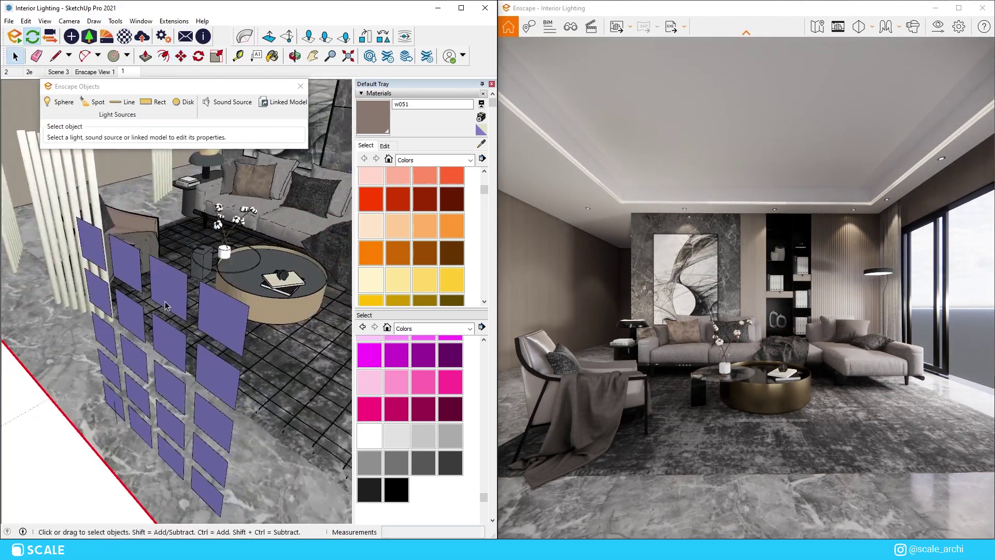
# - Select a single rect light to rotate it upright, inspecting the light wall from above and close up
pyautogui.press('space')
pyautogui.click(197, 352)
pyautogui.press('q')
pyautogui.moveTo(224, 359)
pyautogui.mouseDown(button='middle')
pyautogui.moveTo(88, 233)
pyautogui.moveTo(131, 320)
pyautogui.moveTo(242, 387)
pyautogui.moveTo(140, 279)
pyautogui.mouseUp(button='middle')
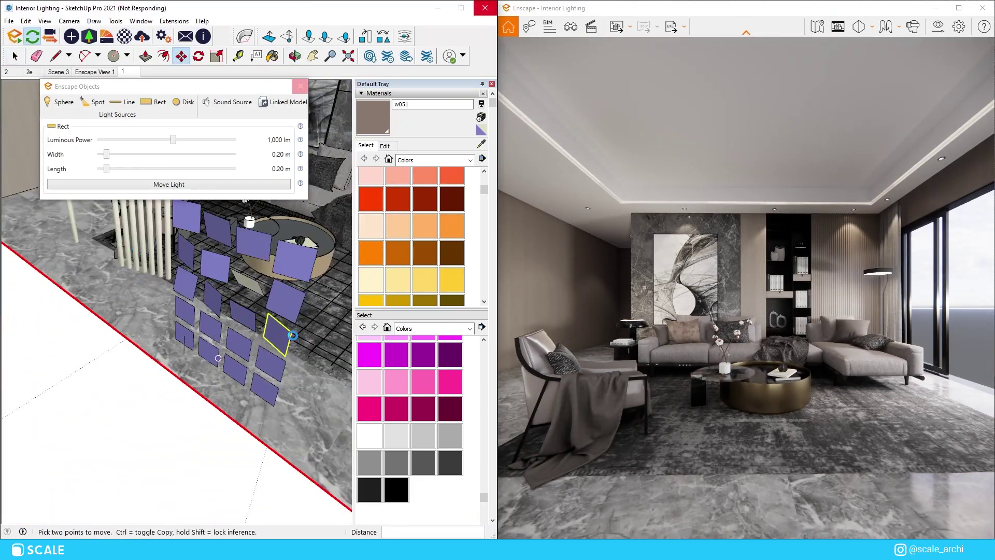
pyautogui.moveTo(218, 358); pyautogui.dragTo(303, 493, button='middle')
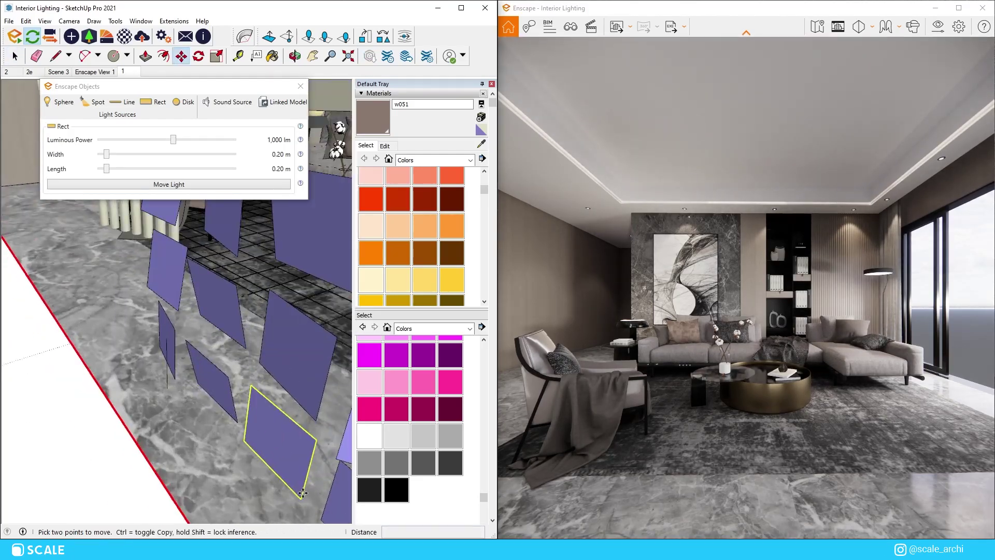
pyautogui.press('space')
pyautogui.scroll(-5, 204, 362)
# - Copy the light wall with Move+Ctrl and carry the copy toward the slatted screen
pyautogui.press('m')
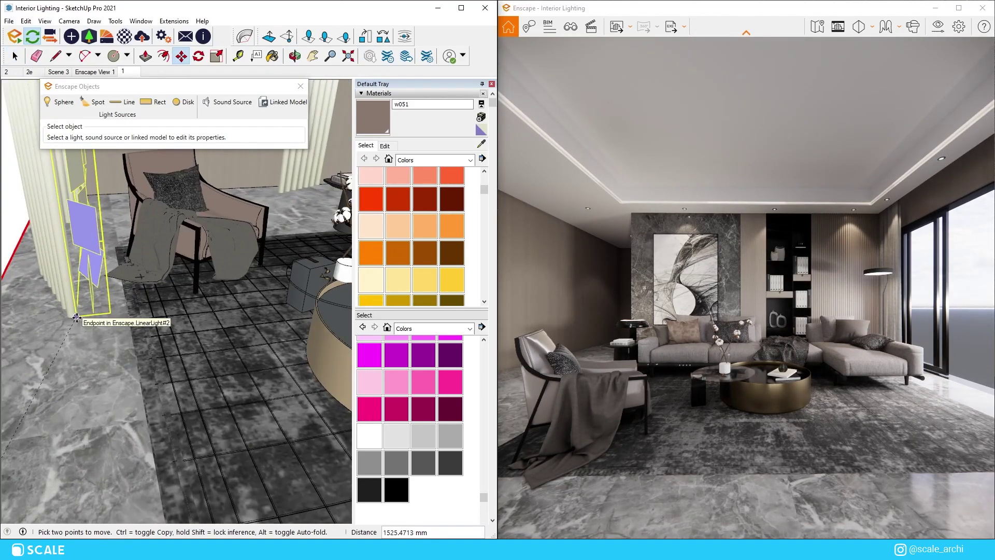
pyautogui.click(88, 329)
pyautogui.press('ctrl')
pyautogui.moveTo(88, 329); pyautogui.dragTo(318, 284, button='middle')
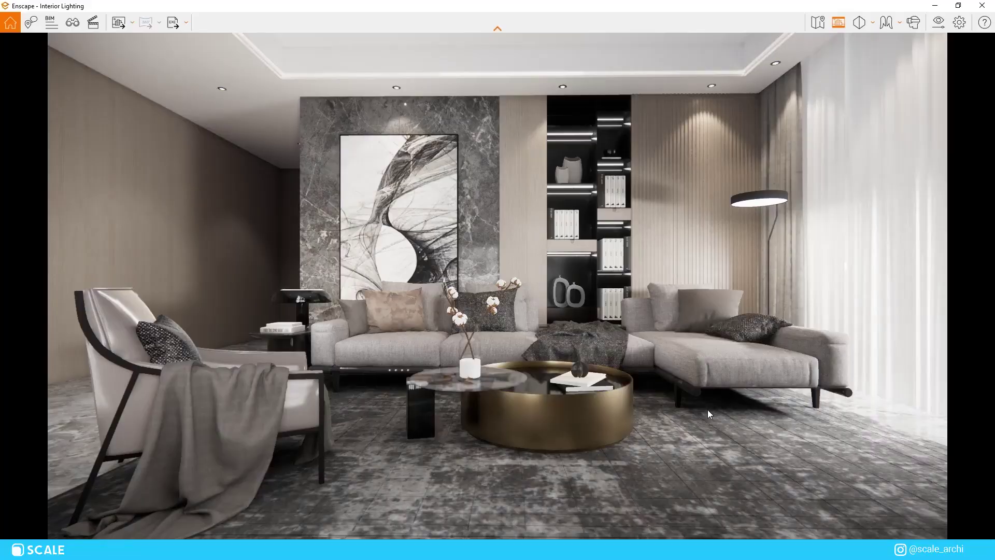